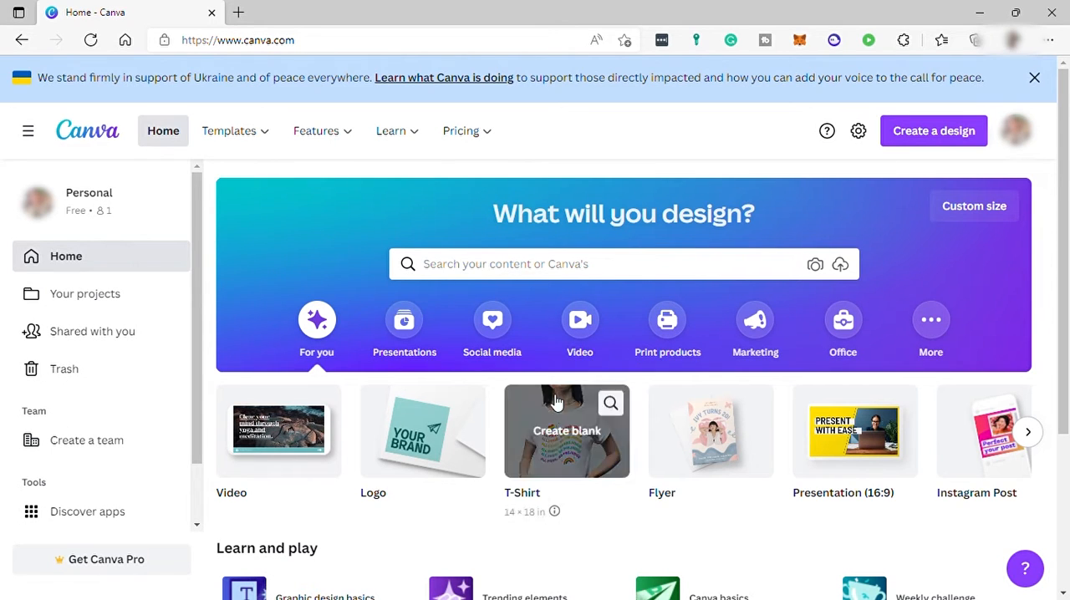
Step: Search for tshirt and open the T-Shirt template category
mouse_move(558, 435)
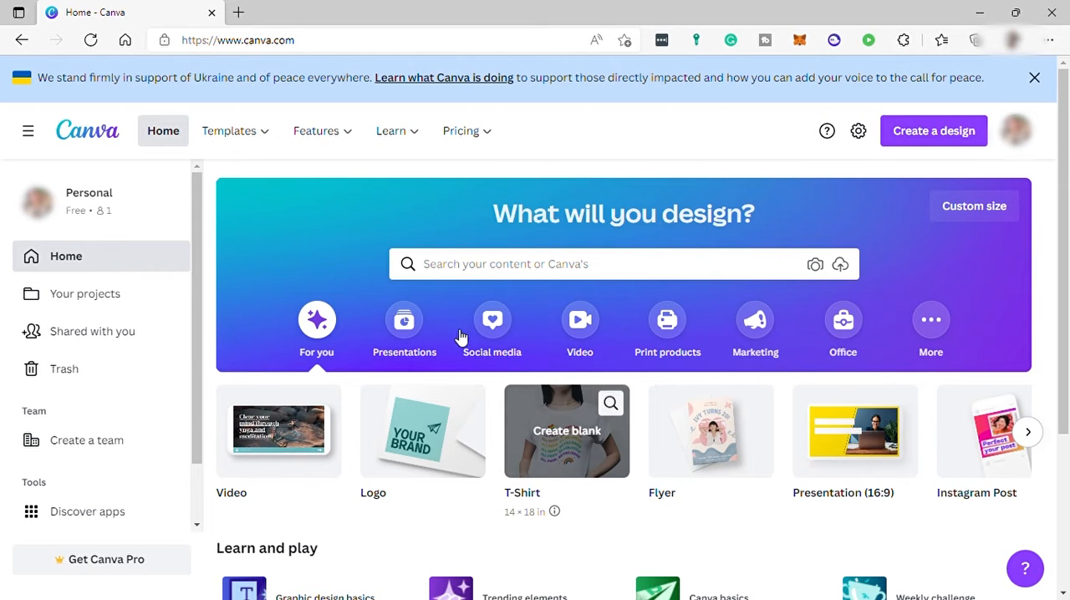
mouse_move(249, 429)
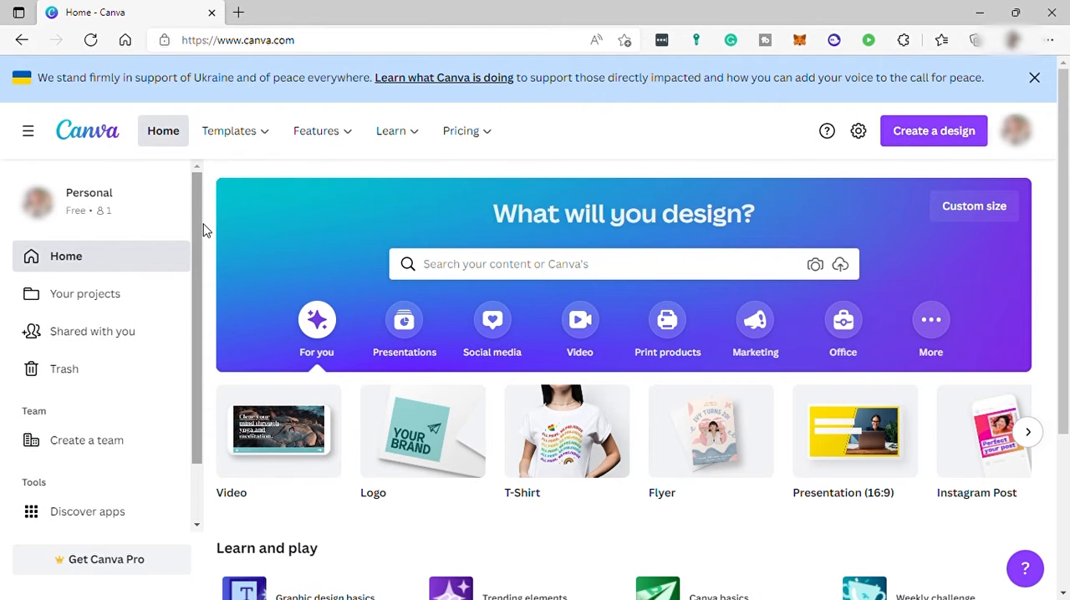
mouse_move(597, 484)
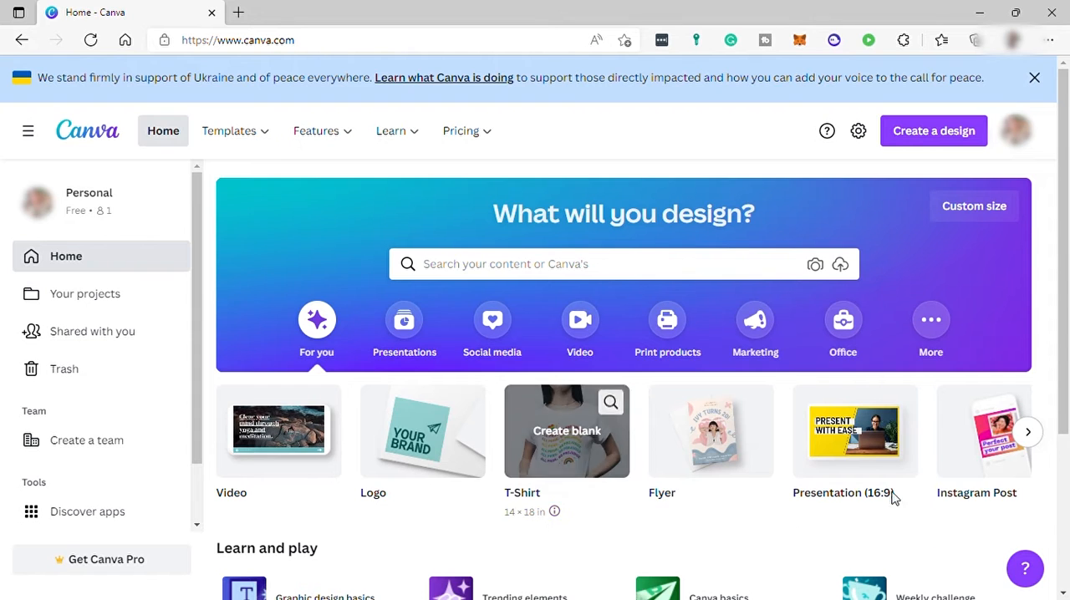
mouse_move(371, 237)
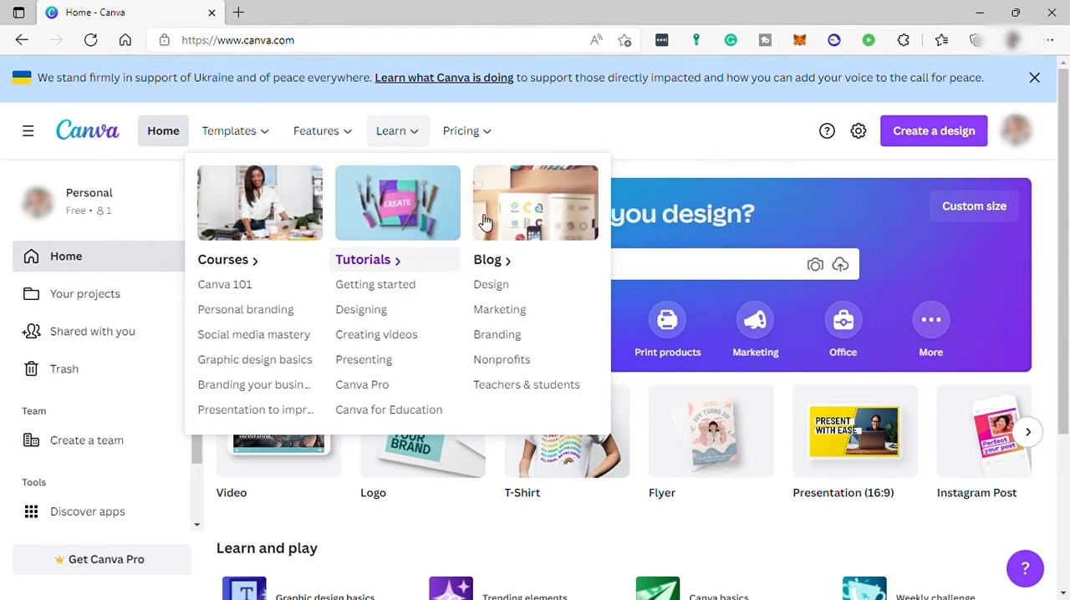
click(585, 264)
text(tshirt)
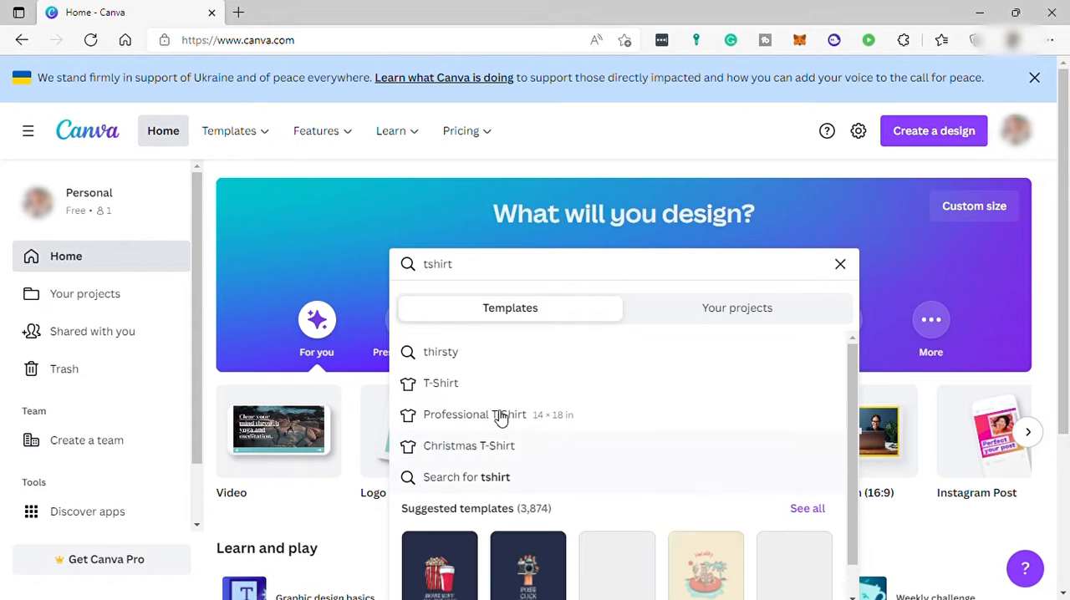
click(474, 383)
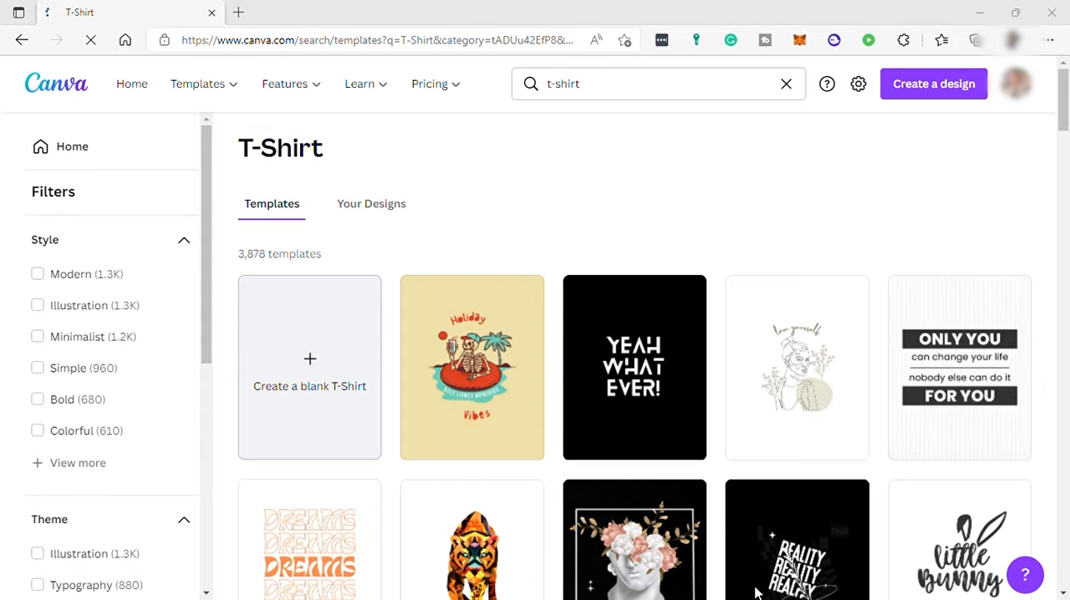
Step: Browse the T-Shirt templates and create a blank T-Shirt design
scroll(502, 352, down, 2)
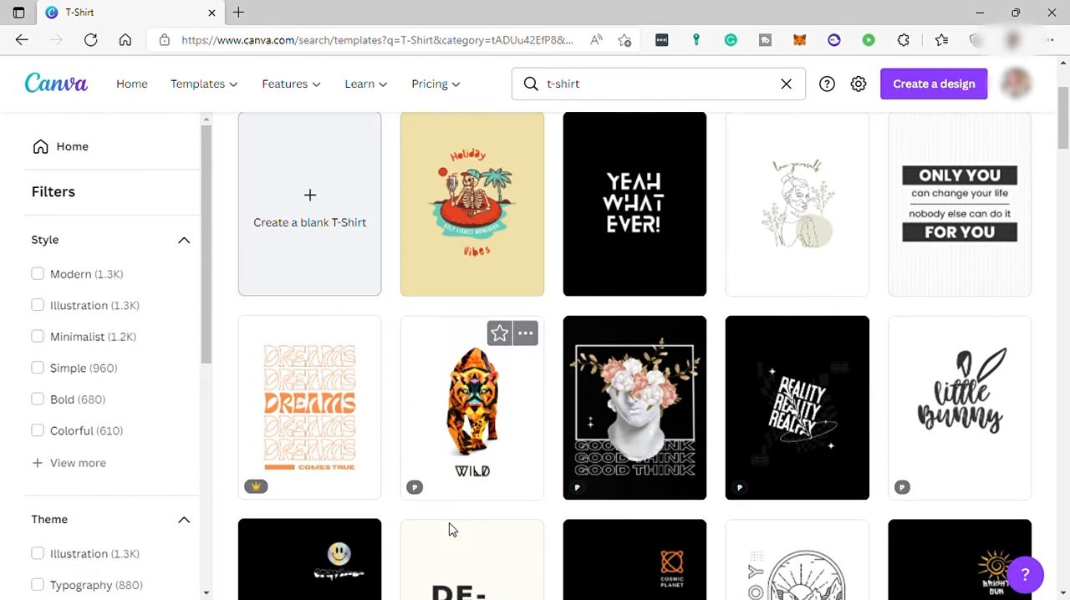
scroll(669, 454, down, 2)
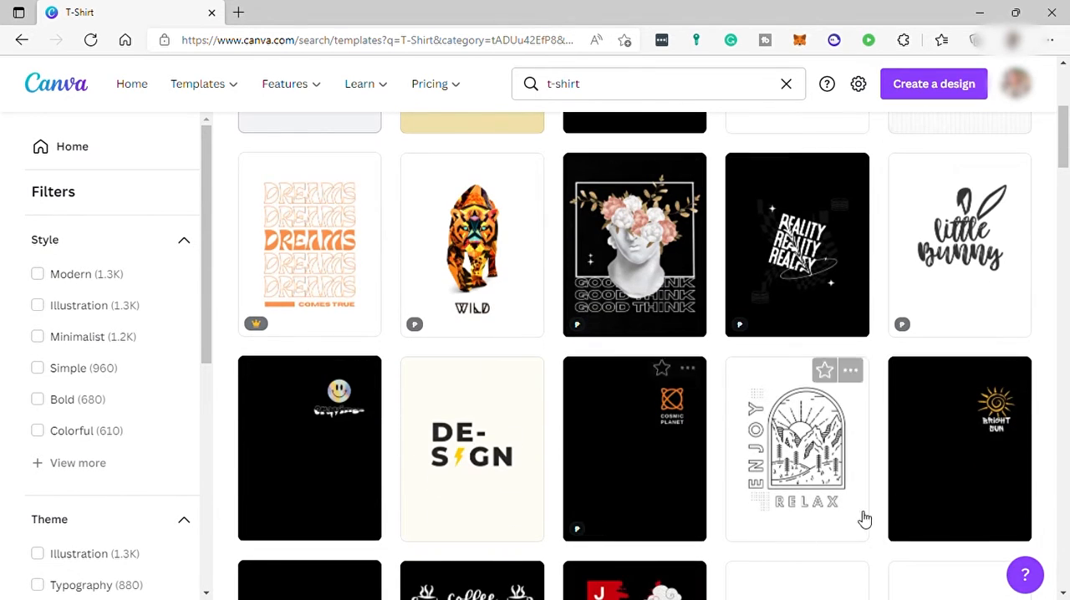
scroll(650, 540, down, 1)
scroll(649, 540, down, 2)
scroll(645, 519, up, 7)
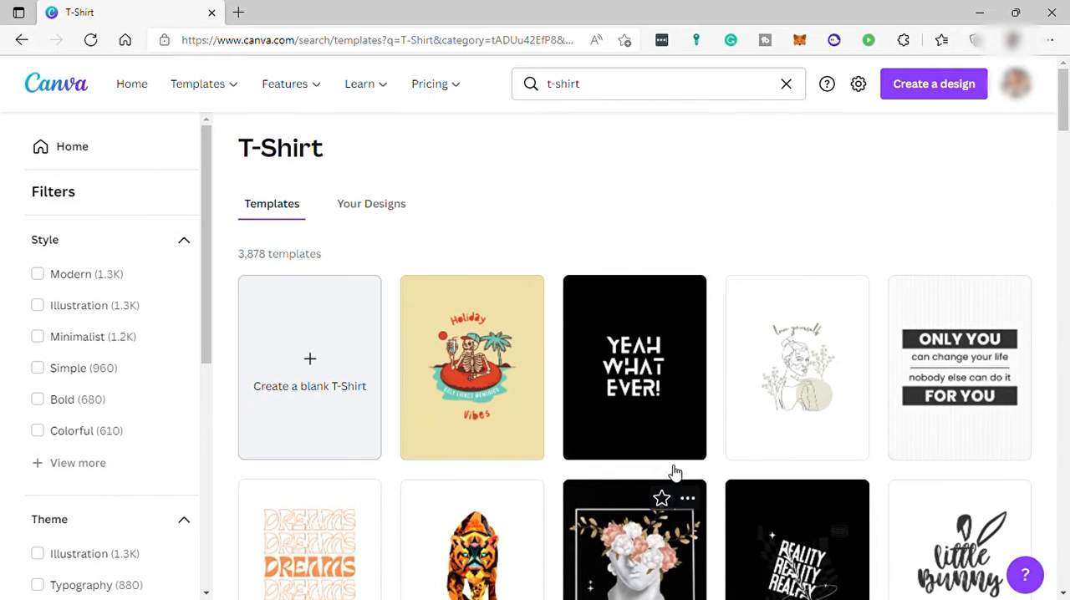
click(317, 404)
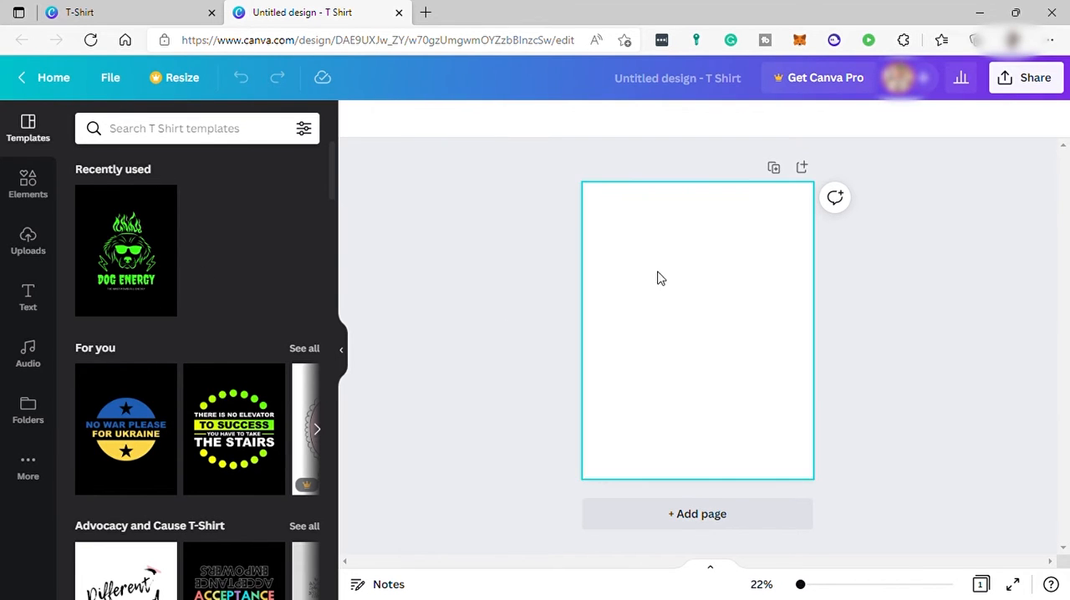
Step: Add the "welcome little one!" font combination to the blank page
click(28, 299)
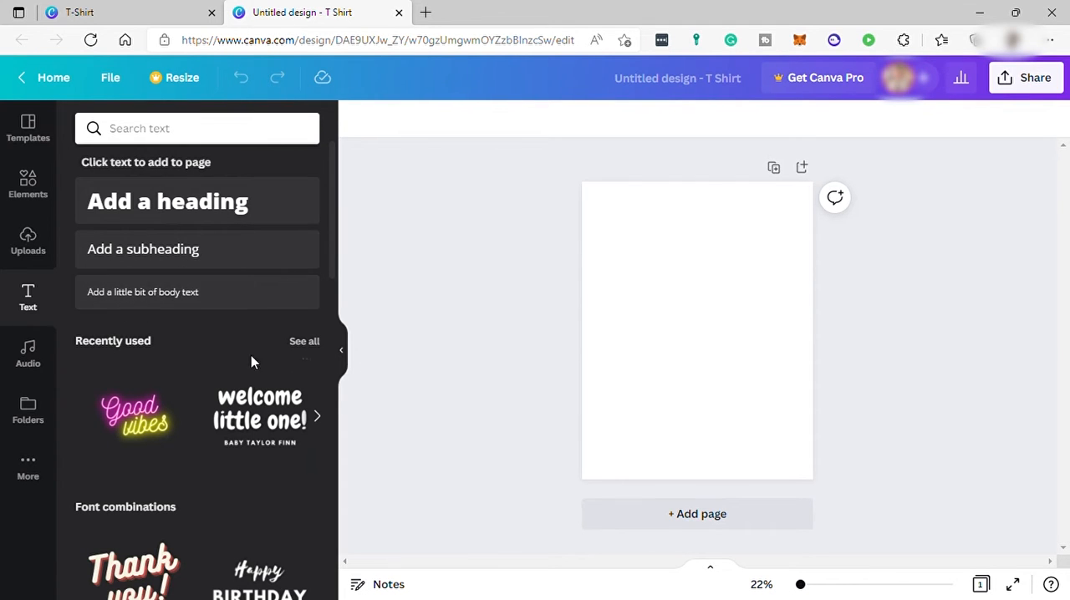
scroll(177, 370, down, 1)
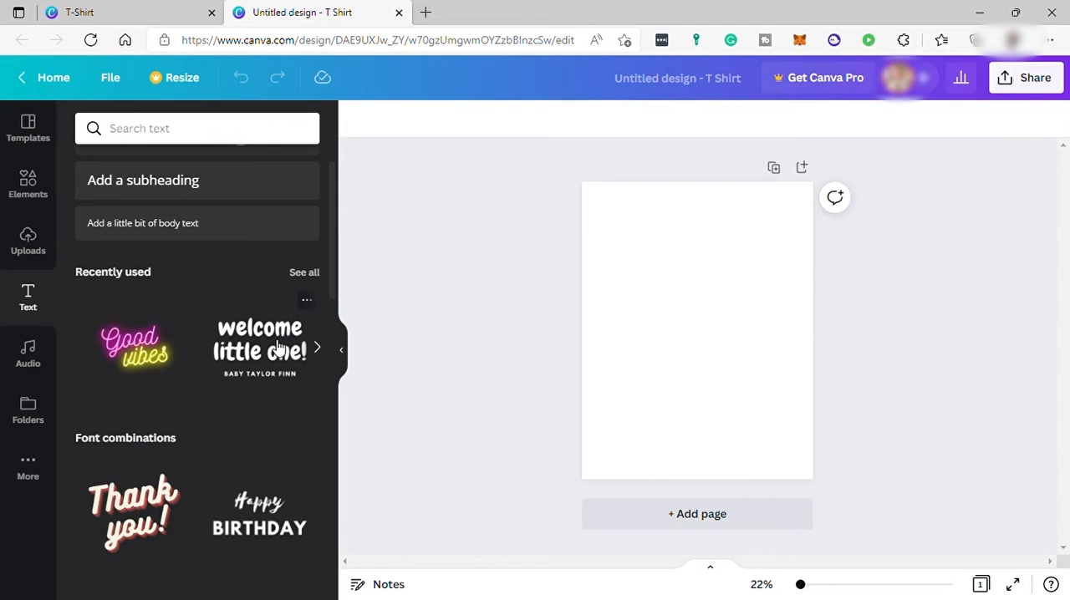
scroll(282, 347, down, 1)
scroll(282, 347, down, 2)
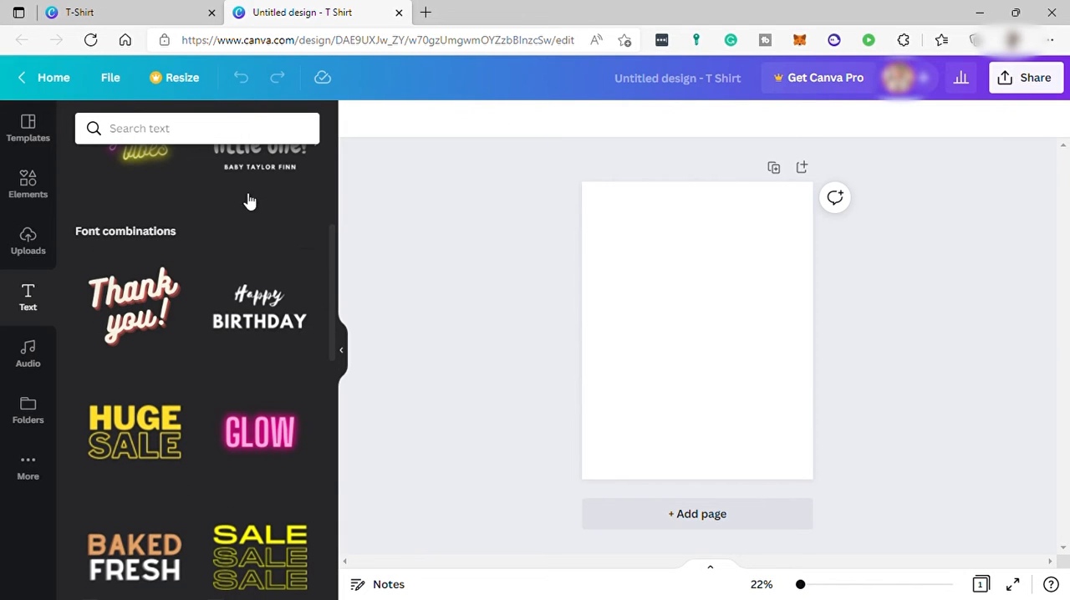
scroll(251, 218, up, 2)
scroll(262, 301, down, 10)
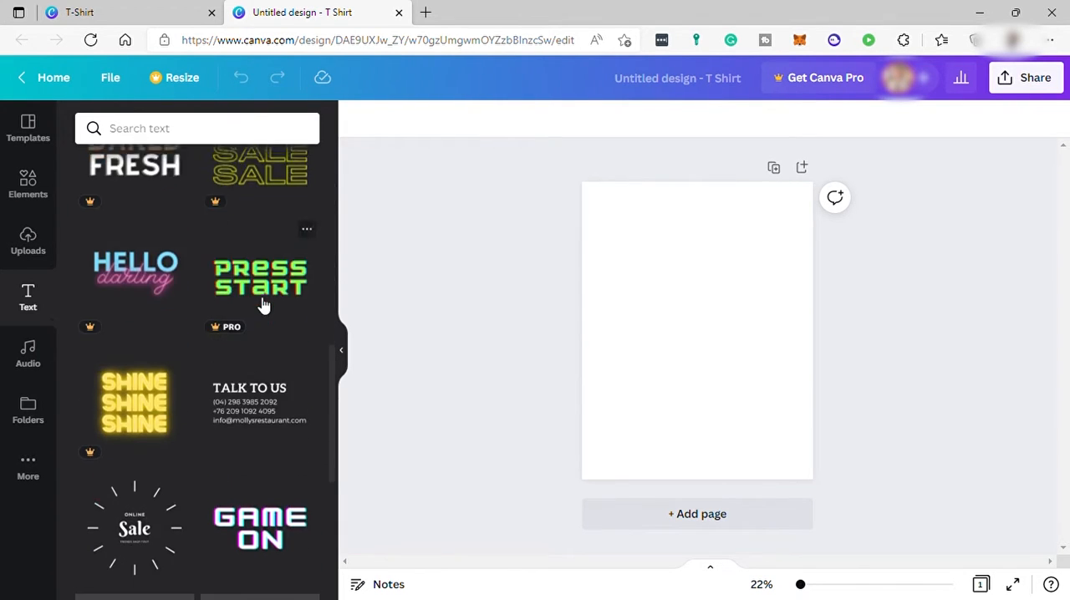
scroll(287, 335, down, 5)
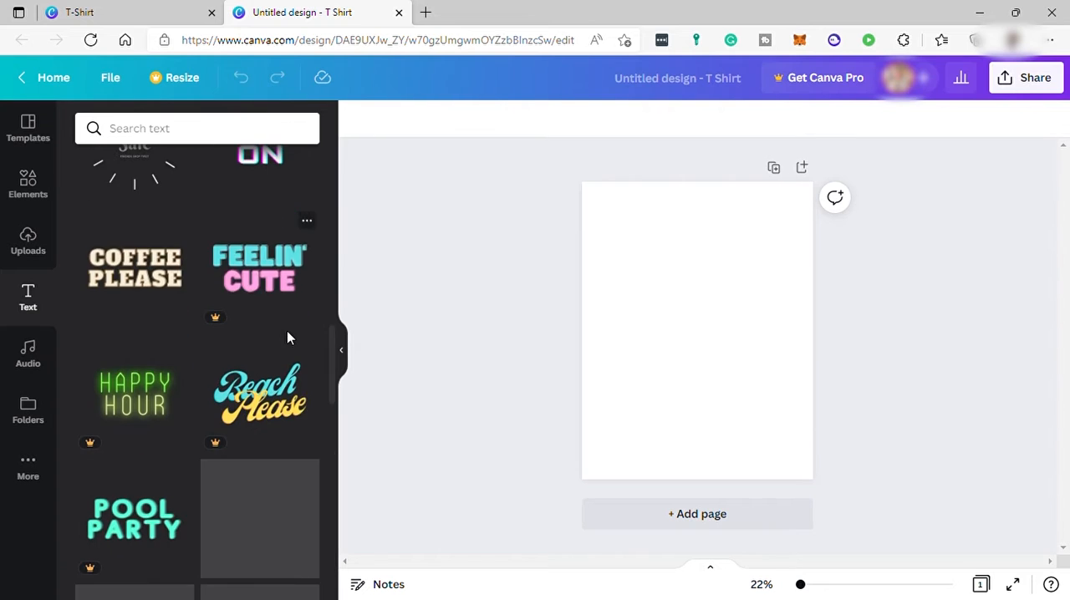
scroll(251, 368, down, 6)
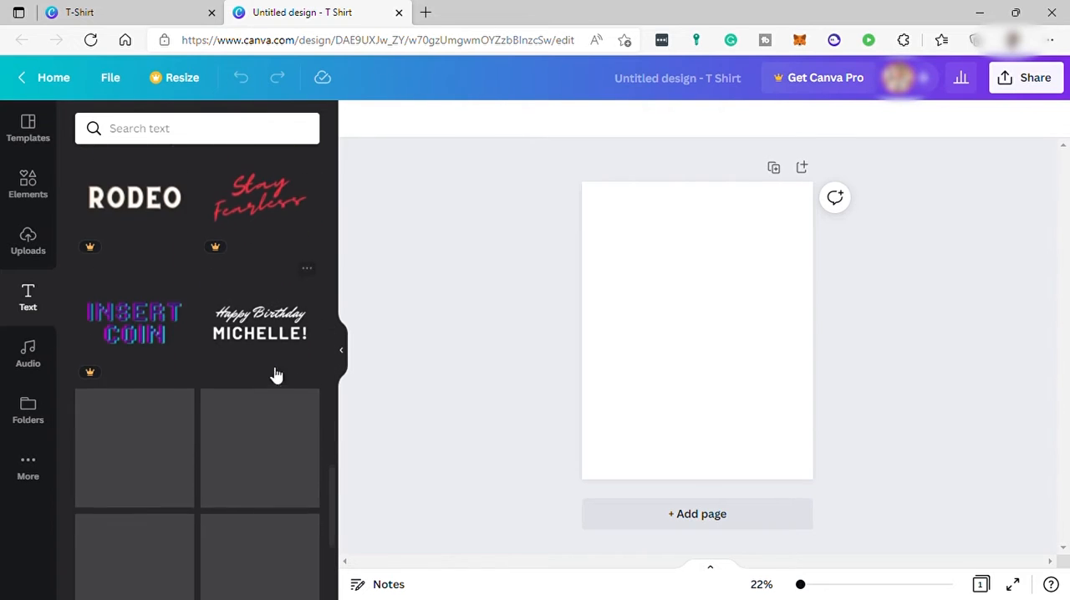
scroll(255, 376, down, 8)
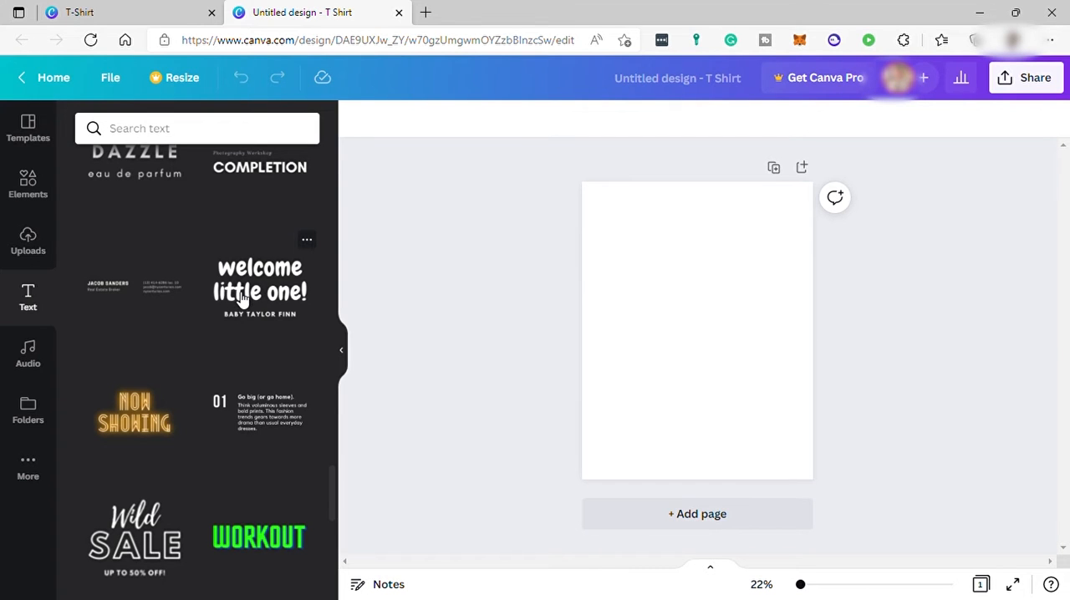
click(240, 297)
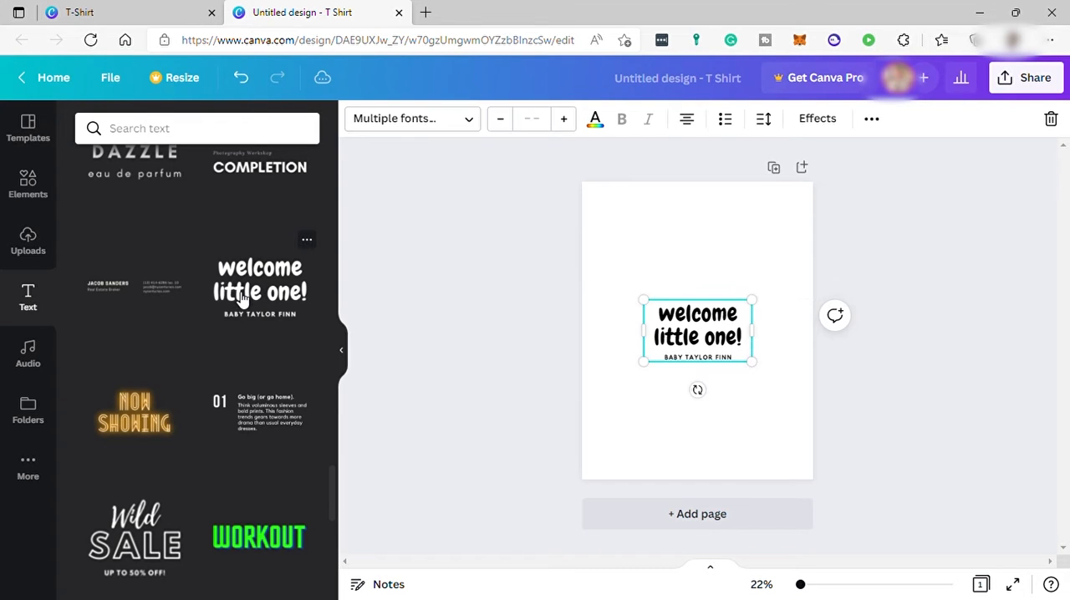
Step: Delete the small name line under the heading and replace the heading text with "Design Mockups"
click(709, 360)
key(Delete)
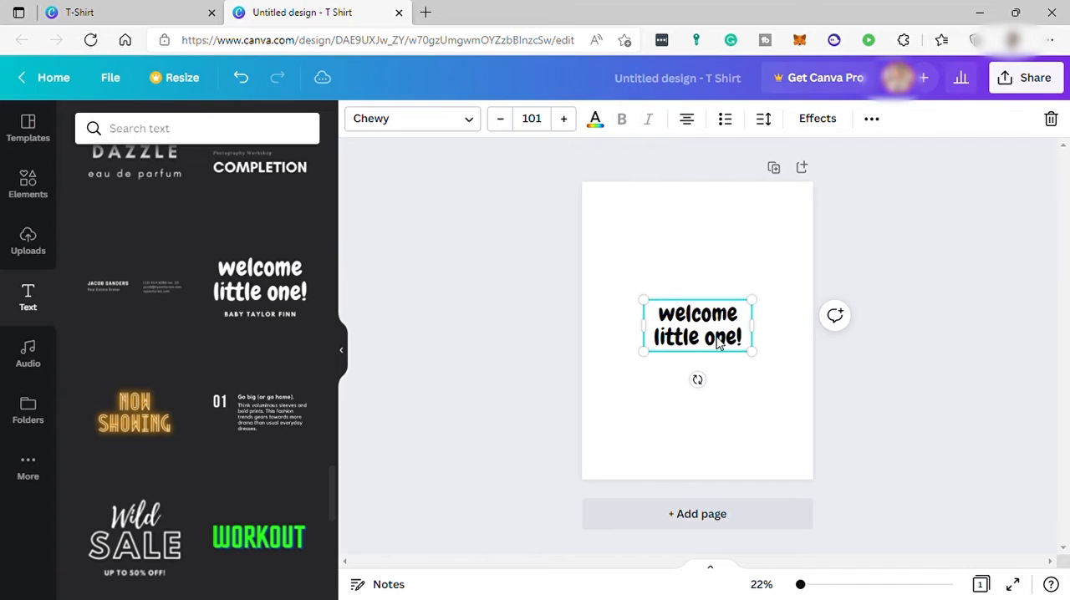
double_click(716, 337)
click(721, 322)
key(ctrl+a)
key(BackSpace)
text(Des)
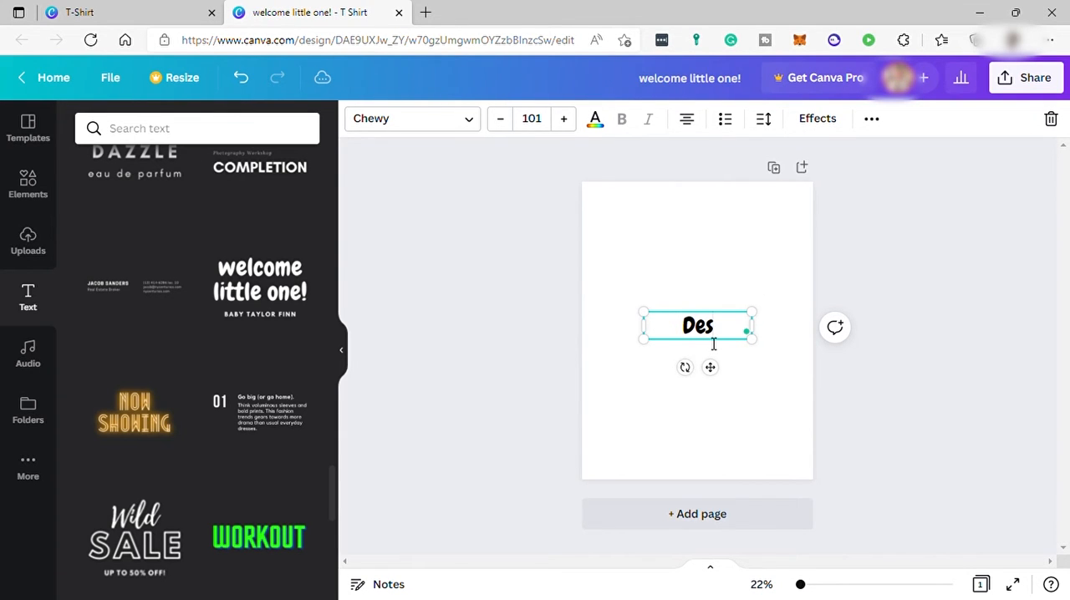
text(ign Mock)
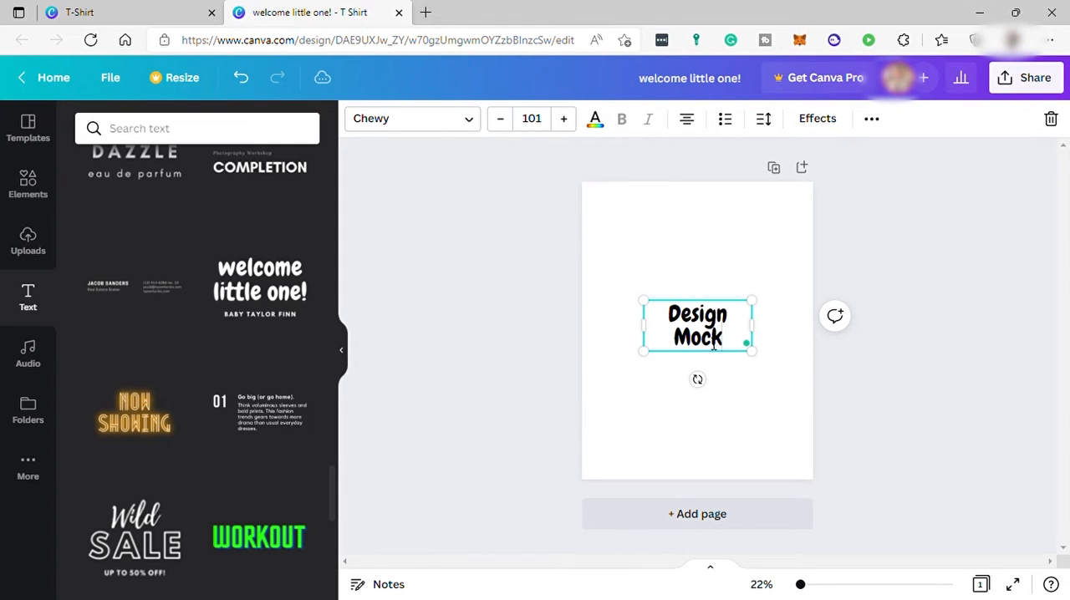
text(ups)
Step: Separate "Design" and "Mockups" with two blank lines inside the text box
click(737, 326)
key(Return)
key(Return)
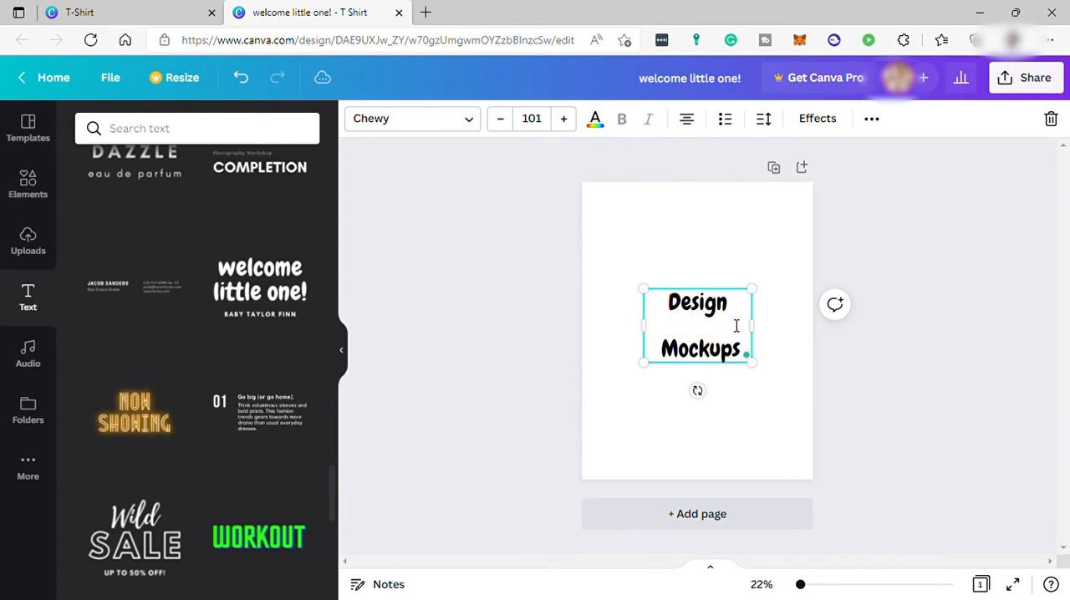
key(Return)
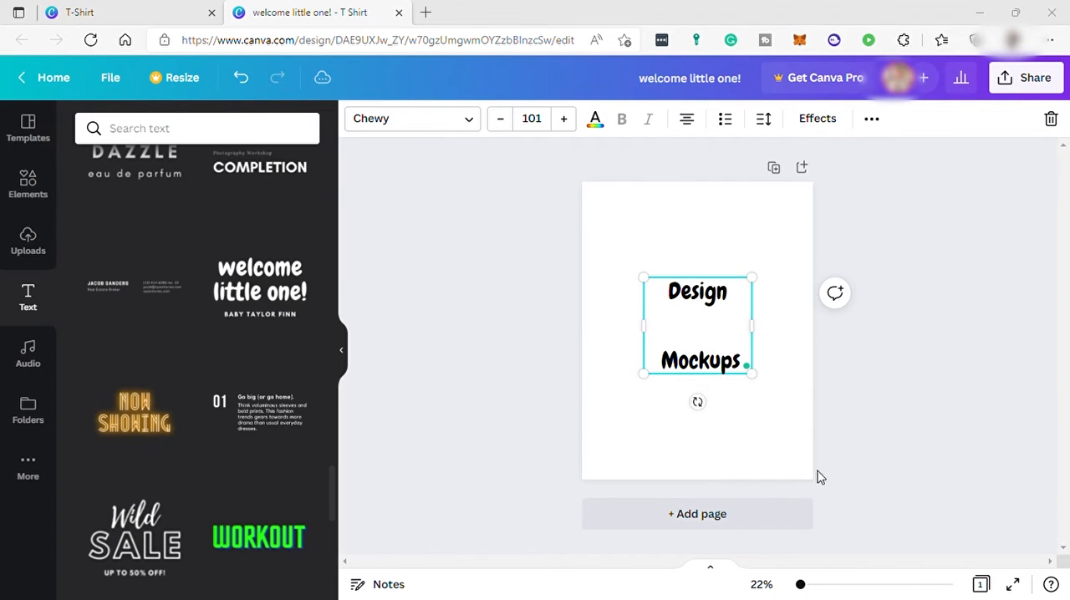
Step: Add the neon "Good vibes" font combination to the page and enlarge the "Design Mockups" text to size 144
scroll(280, 399, up, 6)
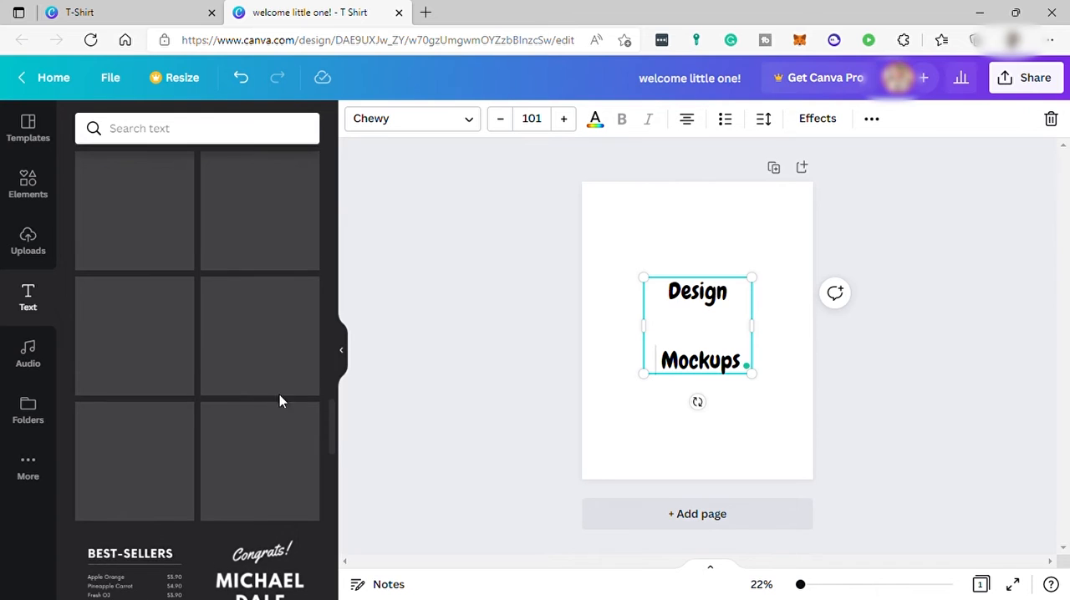
scroll(269, 473, up, 1)
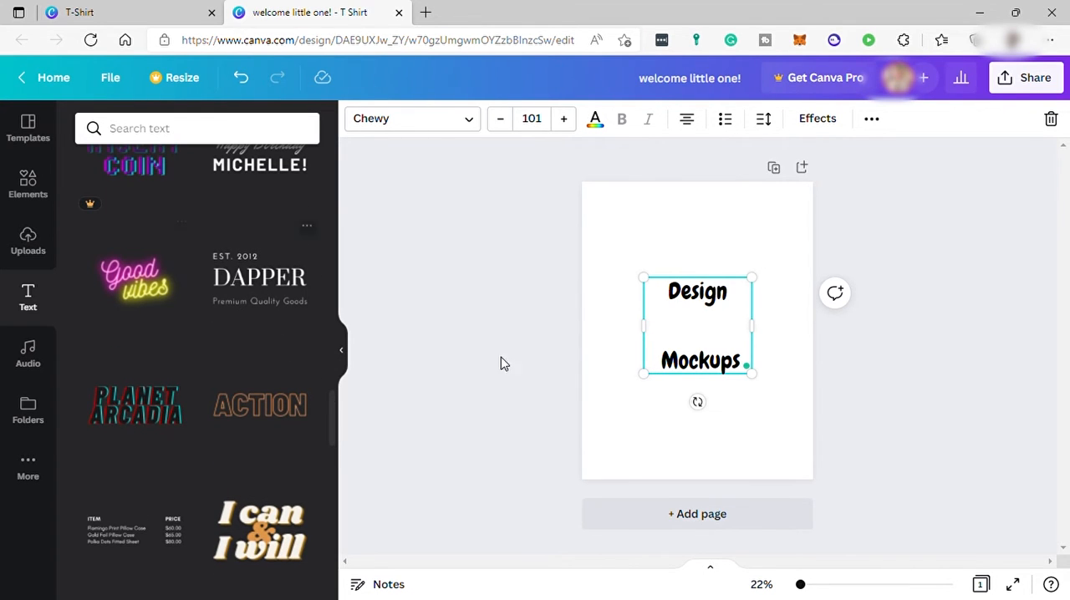
click(686, 282)
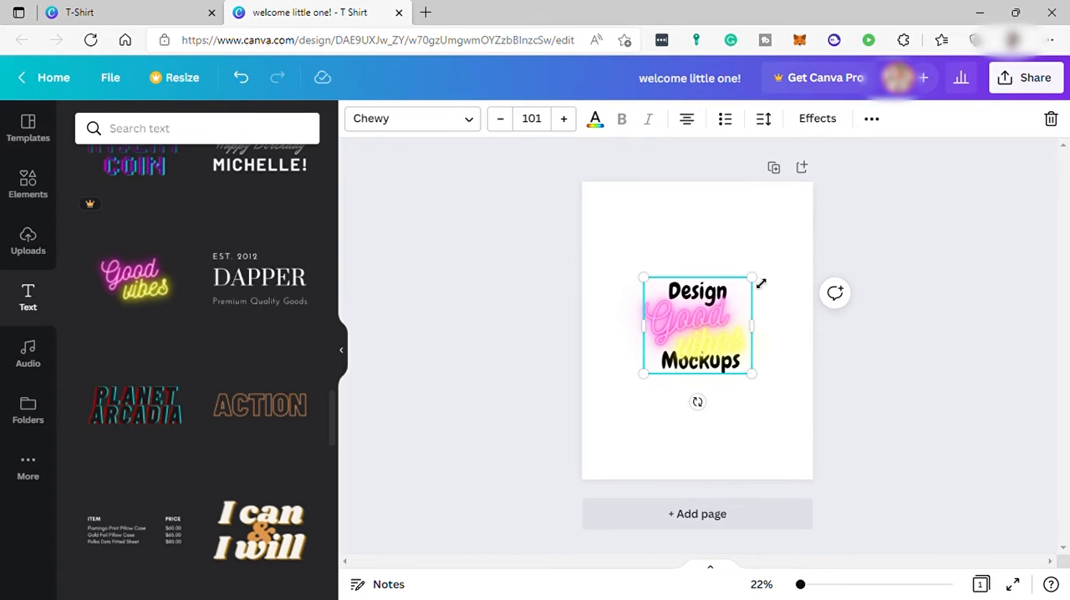
mouse_move(763, 277)
mouse_down()
mouse_move(779, 240)
mouse_move(796, 236)
mouse_move(739, 256)
mouse_move(742, 281)
mouse_up()
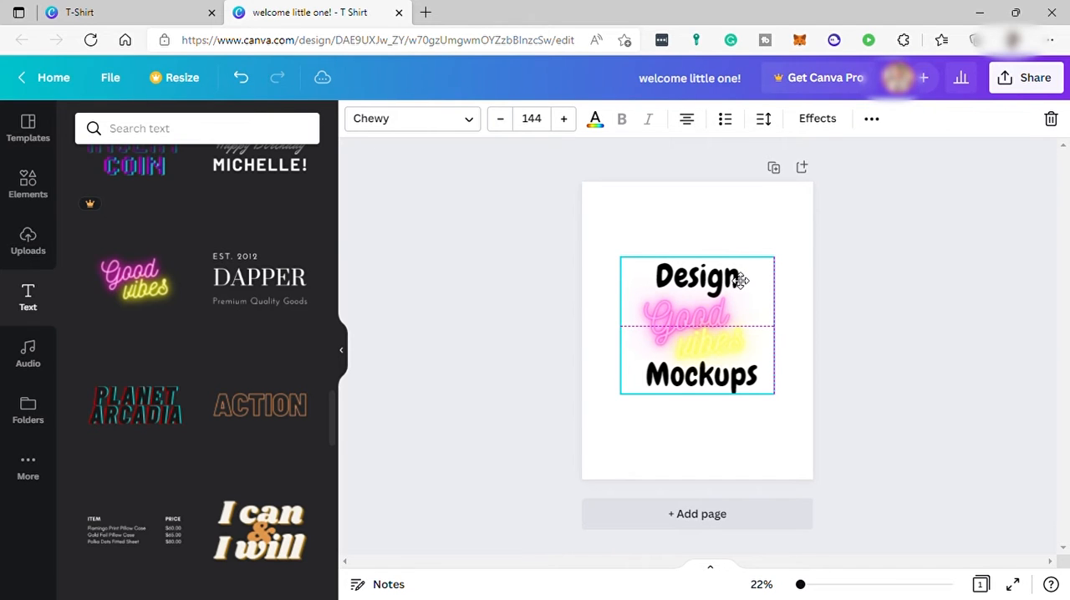
Step: Change the neon text's pink word to "Your" and its yellow word to "Own"
click(691, 313)
double_click(695, 301)
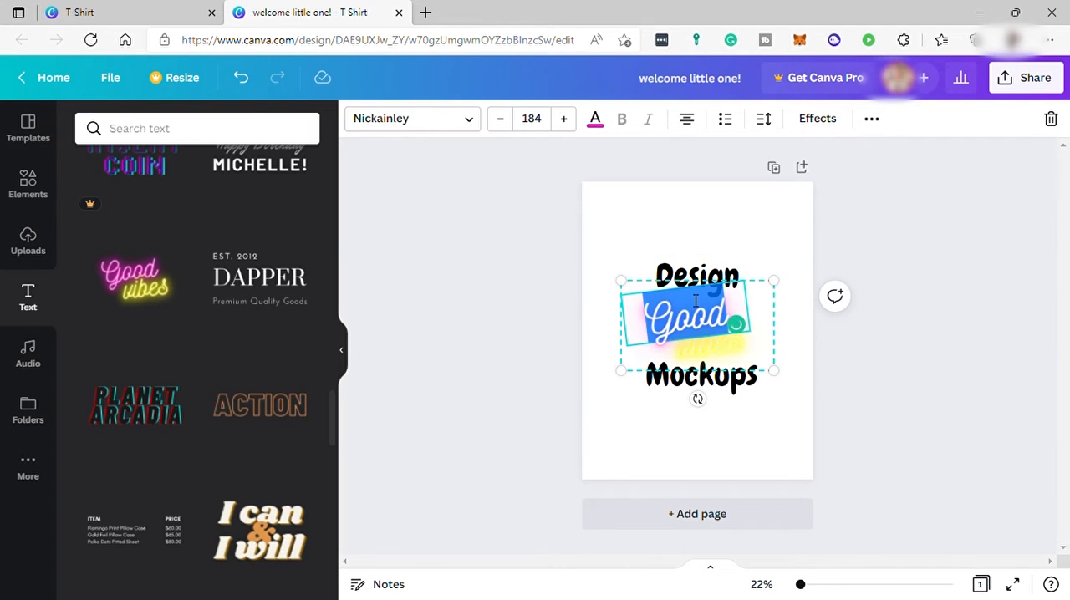
text(Your)
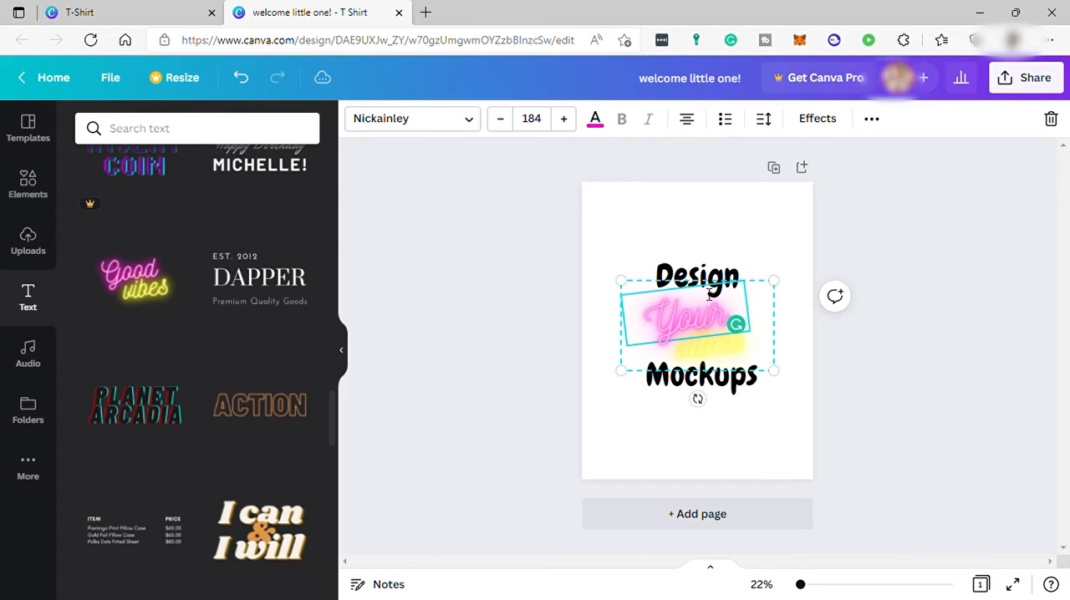
click(713, 361)
double_click(718, 360)
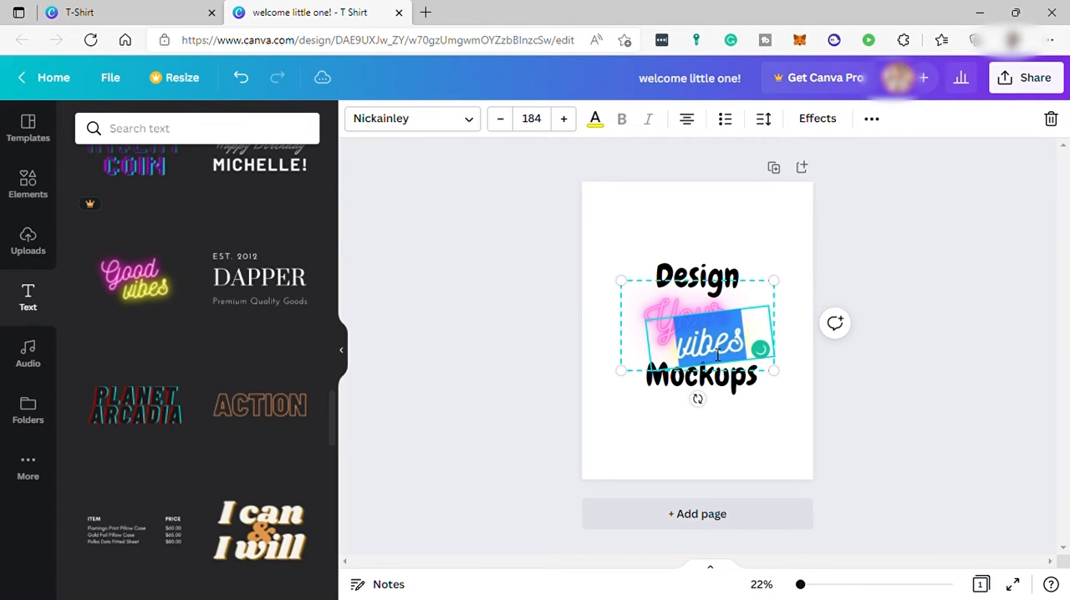
text(Own)
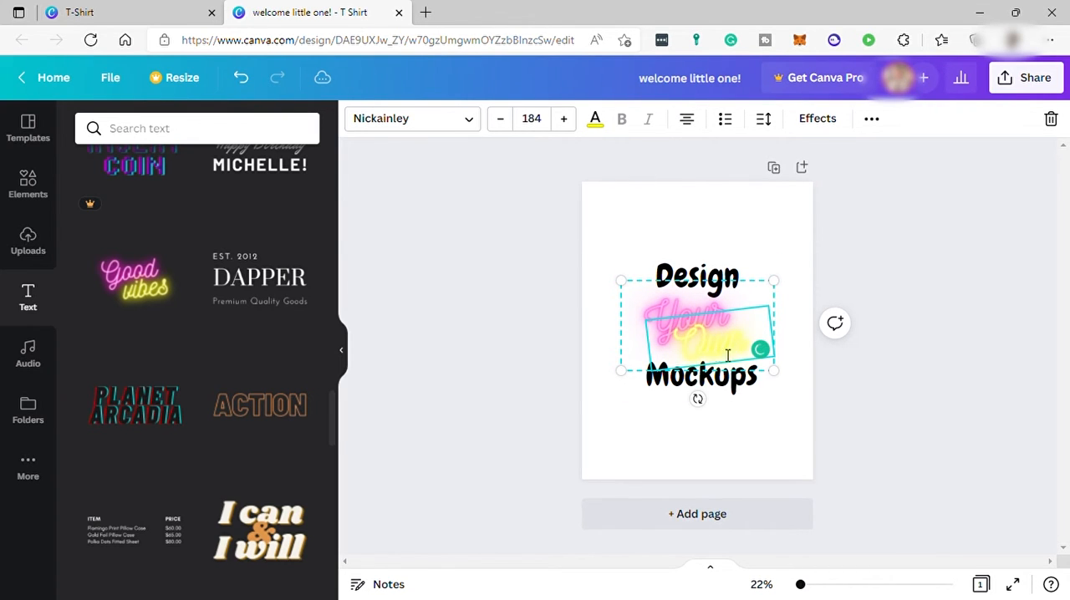
click(791, 226)
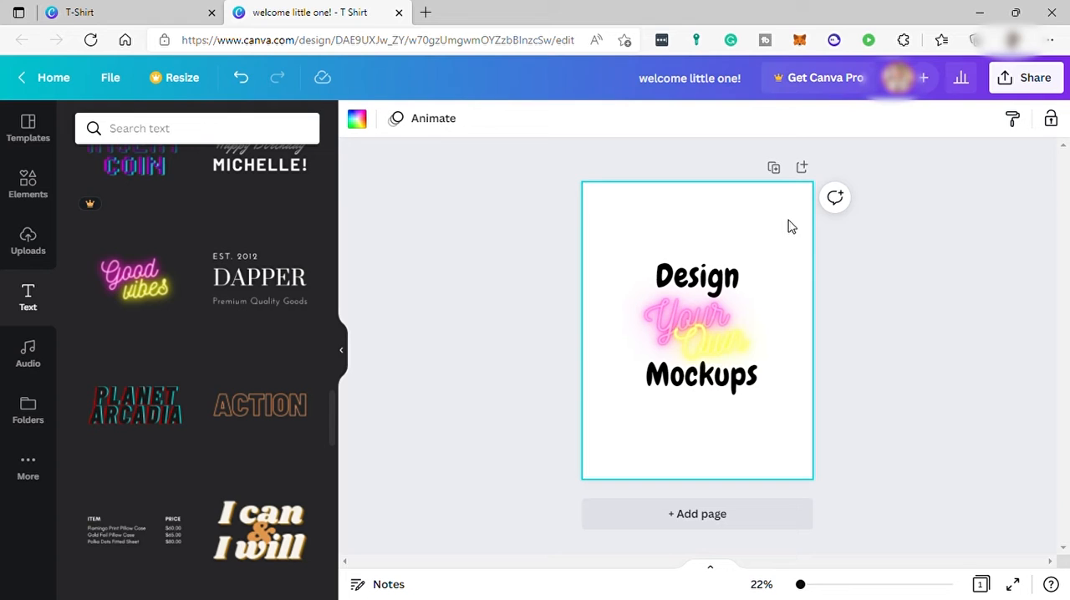
Step: Ungroup the neon "Your Own" text and select the yellow word "Own" by itself
click(719, 334)
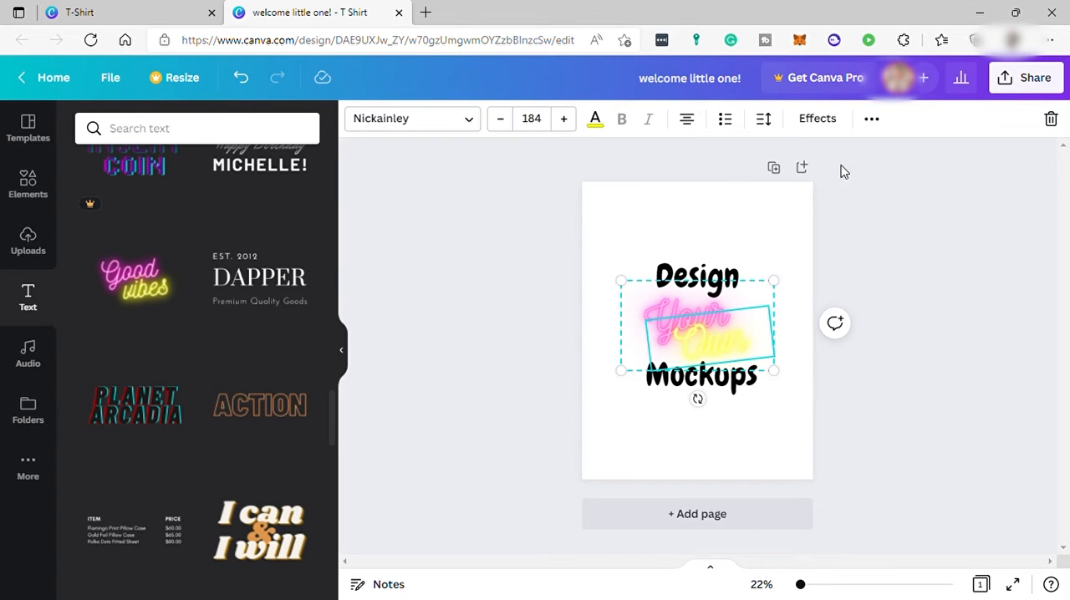
click(871, 117)
click(637, 161)
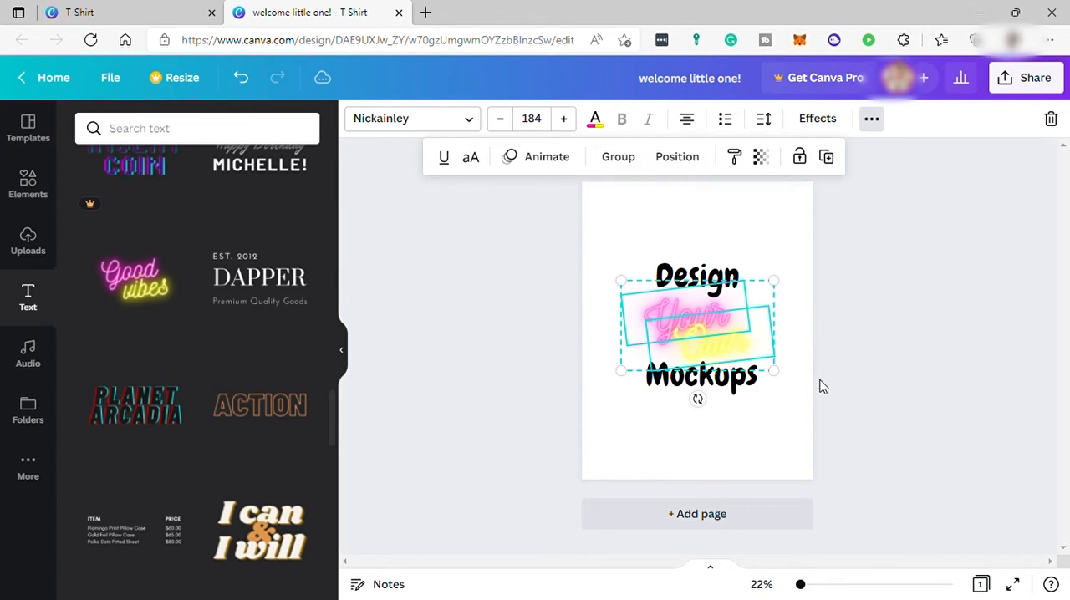
click(856, 363)
click(710, 351)
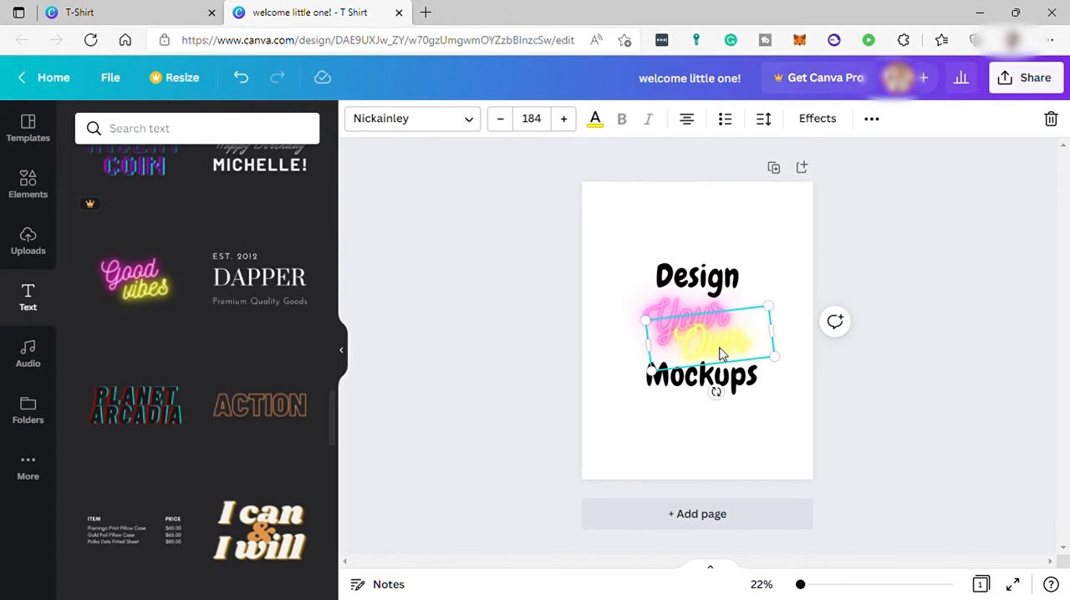
Step: Move the neon word "Own" slightly down and enlarge the "Design Mockups" text to about size 151 around the neon words
drag(739, 355, 741, 359)
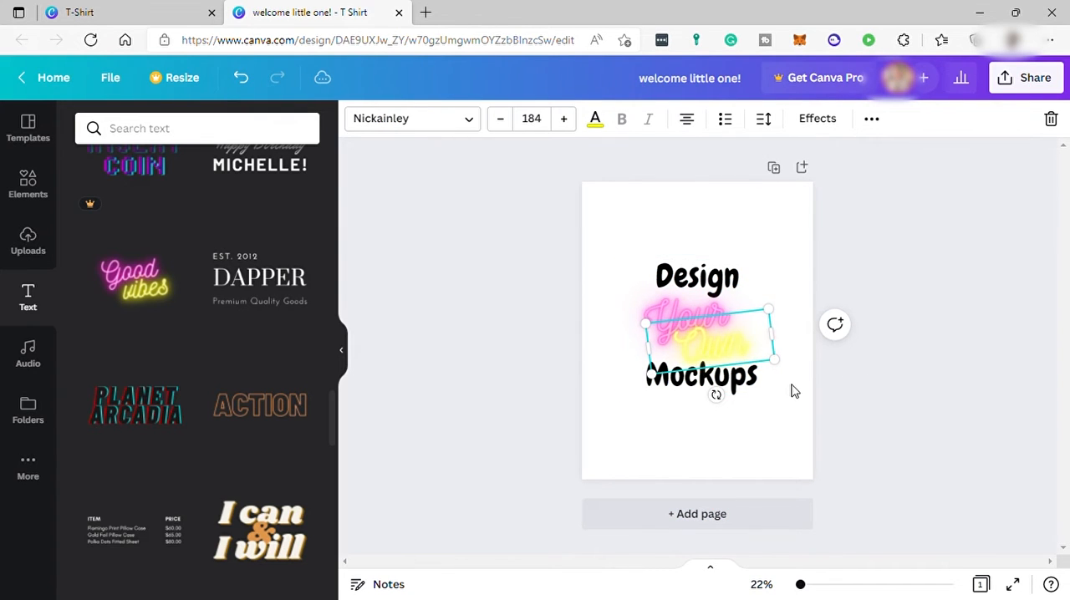
click(749, 388)
drag(775, 395, 782, 402)
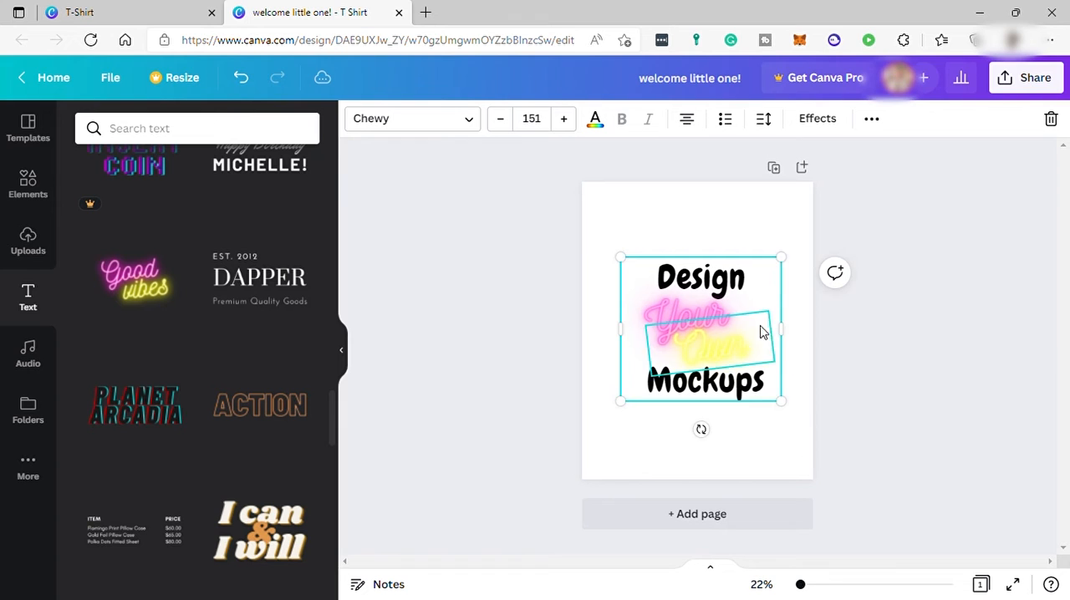
drag(771, 289, 764, 289)
click(707, 317)
click(825, 370)
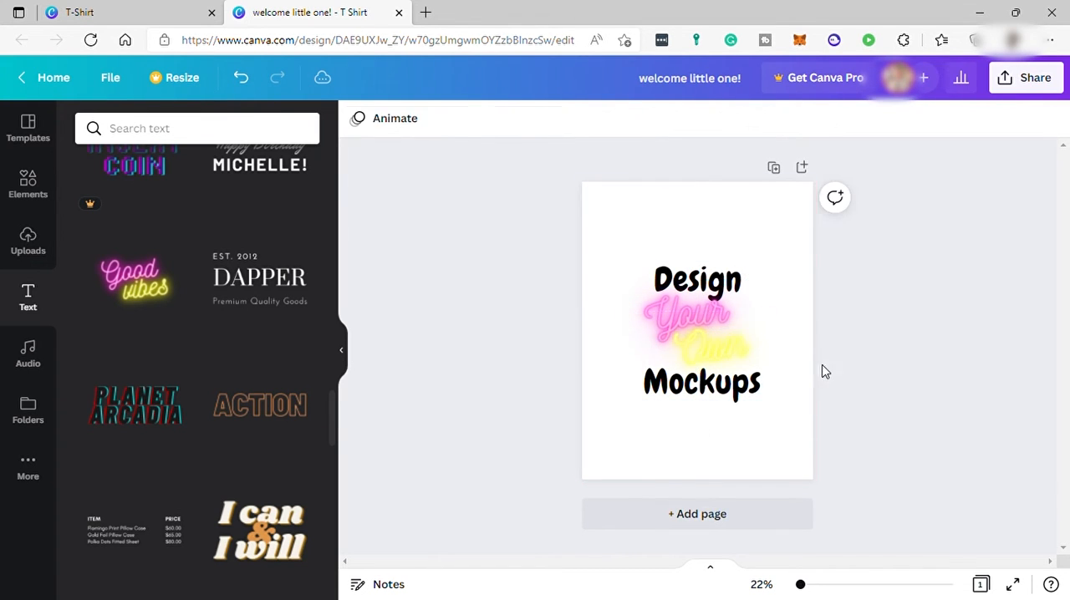
Step: Change the colour of the neon word "Own" to Violet #5e17eb
click(741, 368)
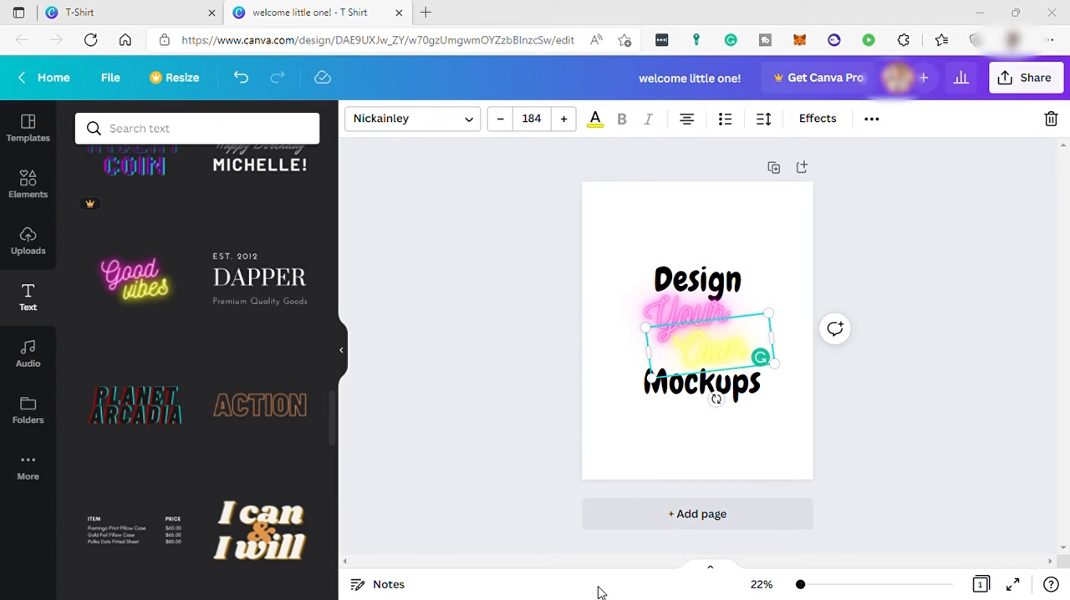
click(597, 121)
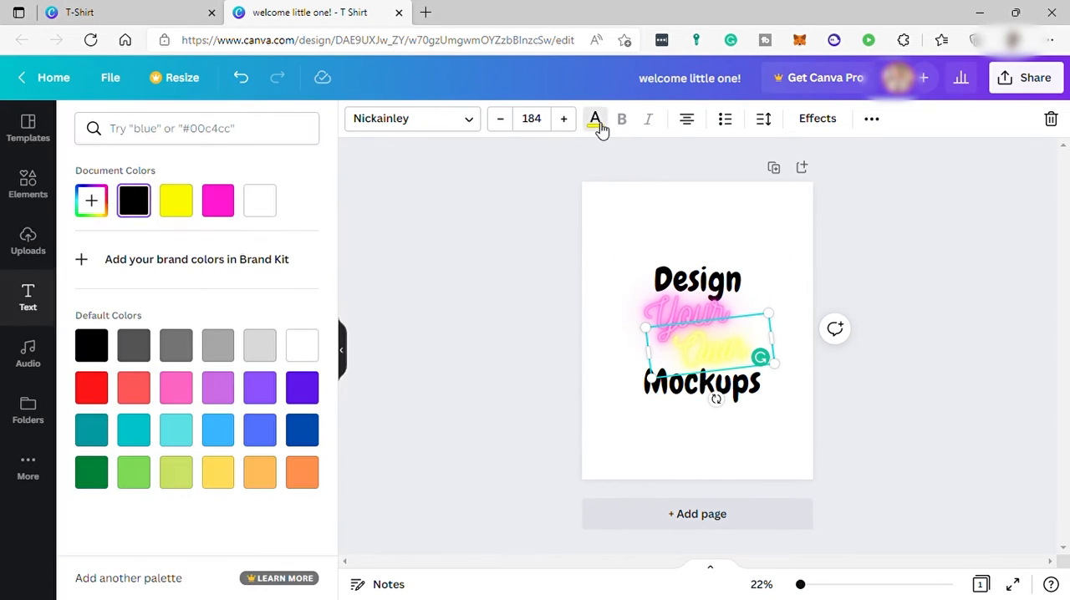
click(302, 398)
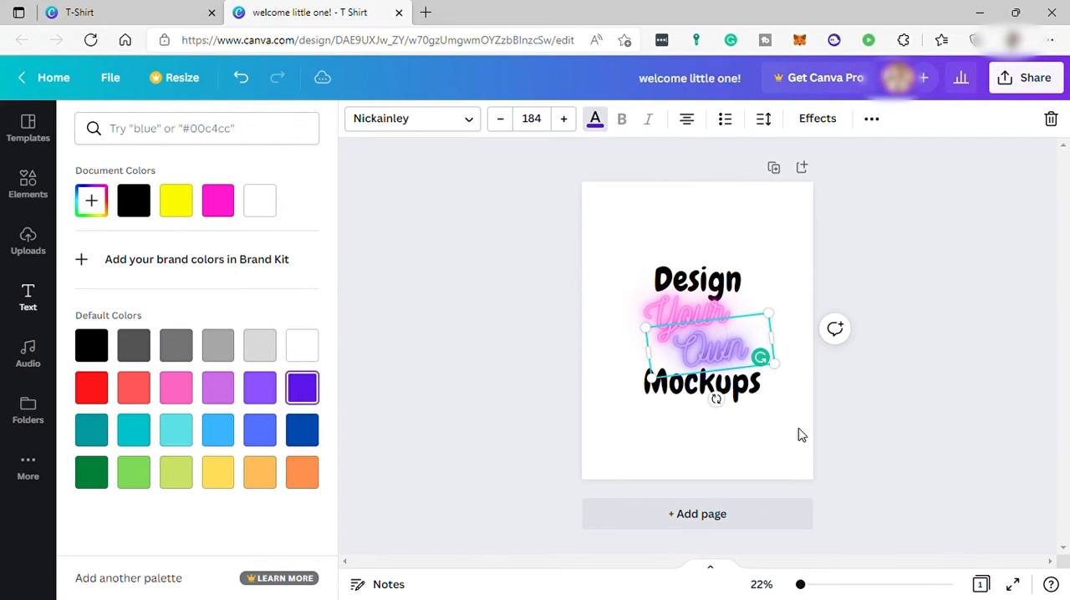
Step: Enlarge the "Design Mockups" text to size 155 and restyle it in light purple with a slight counterclockwise tilt
click(740, 282)
drag(627, 261, 623, 258)
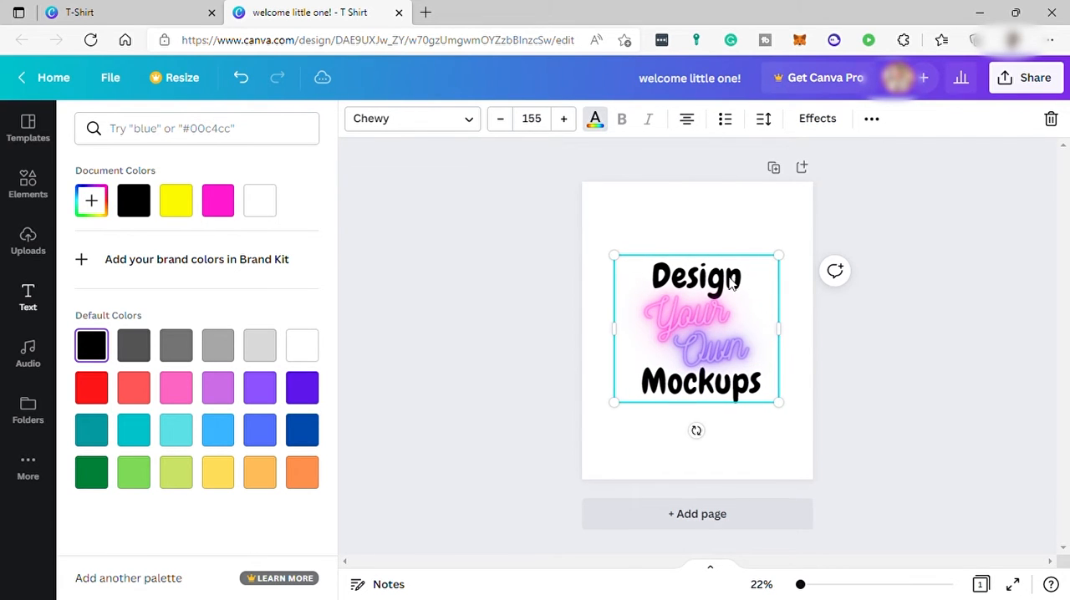
click(264, 393)
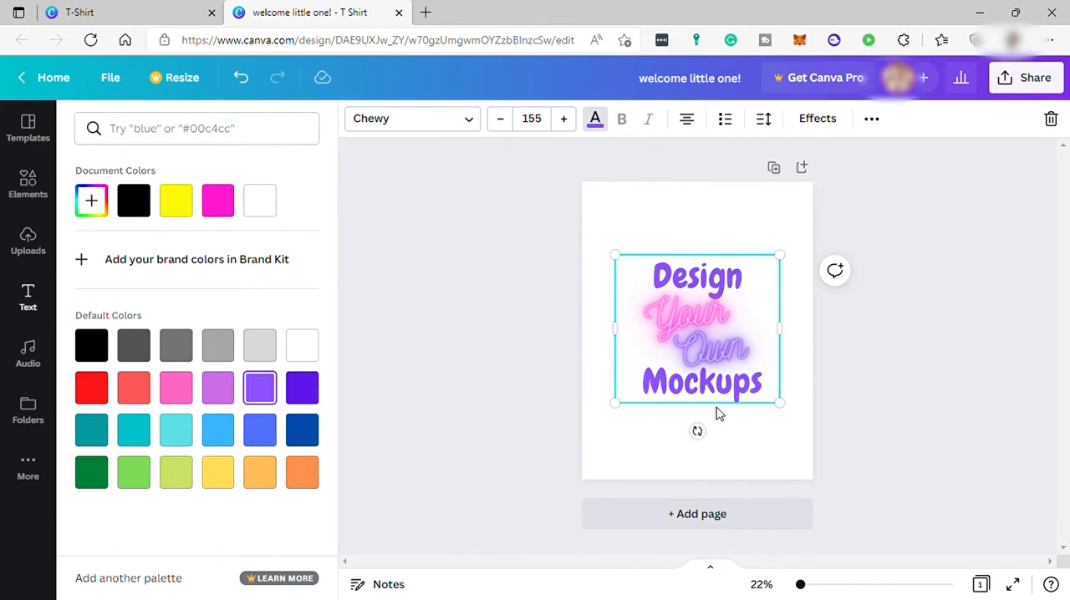
drag(710, 439, 715, 440)
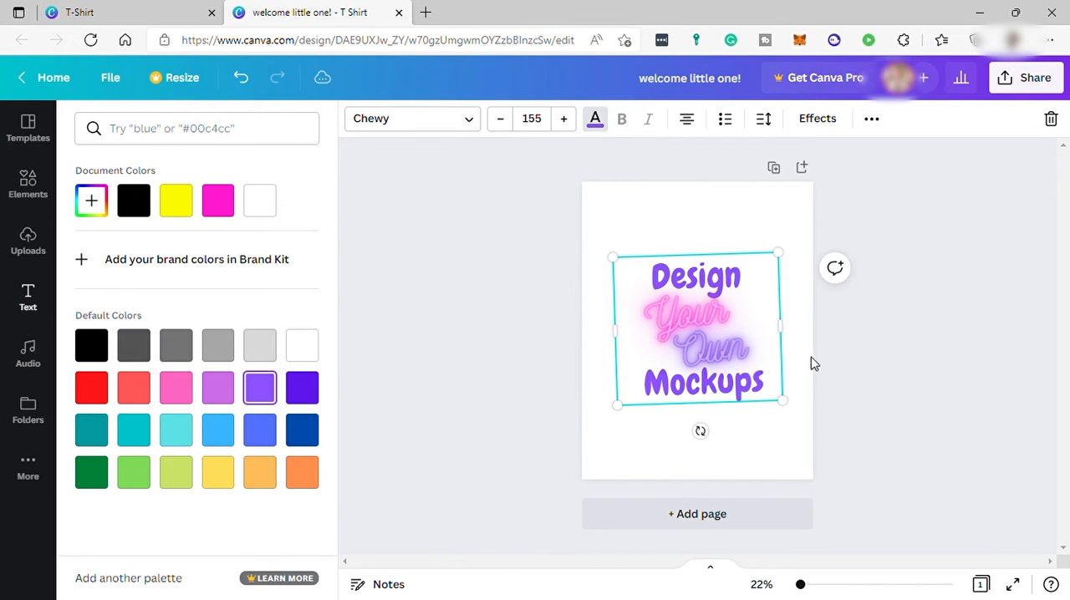
Step: Search the elements library for "splash" and add the pink watercolour splash to the page
click(40, 201)
click(155, 142)
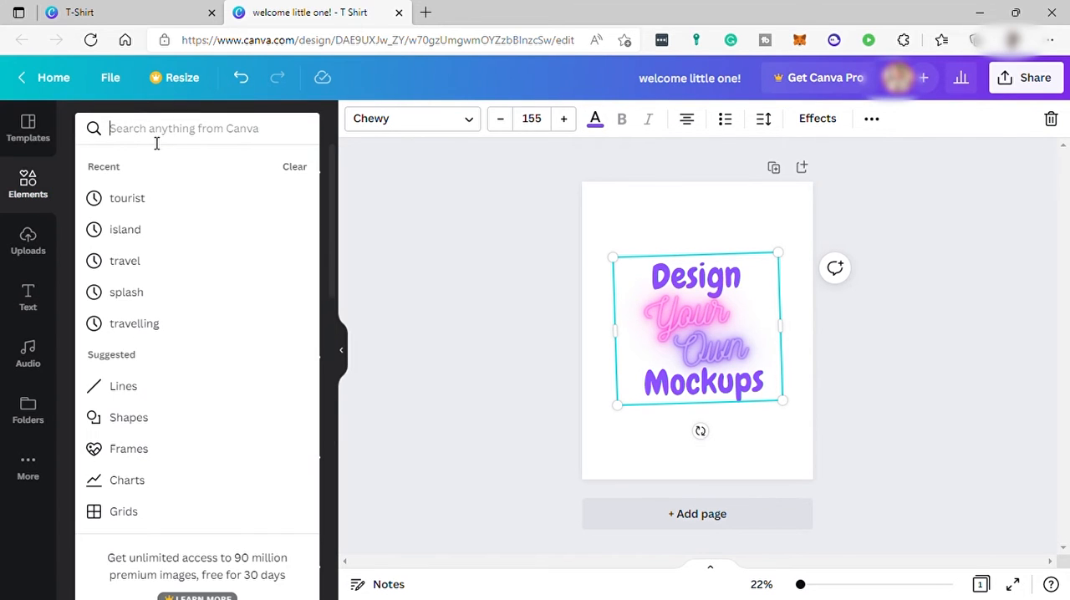
text(splash)
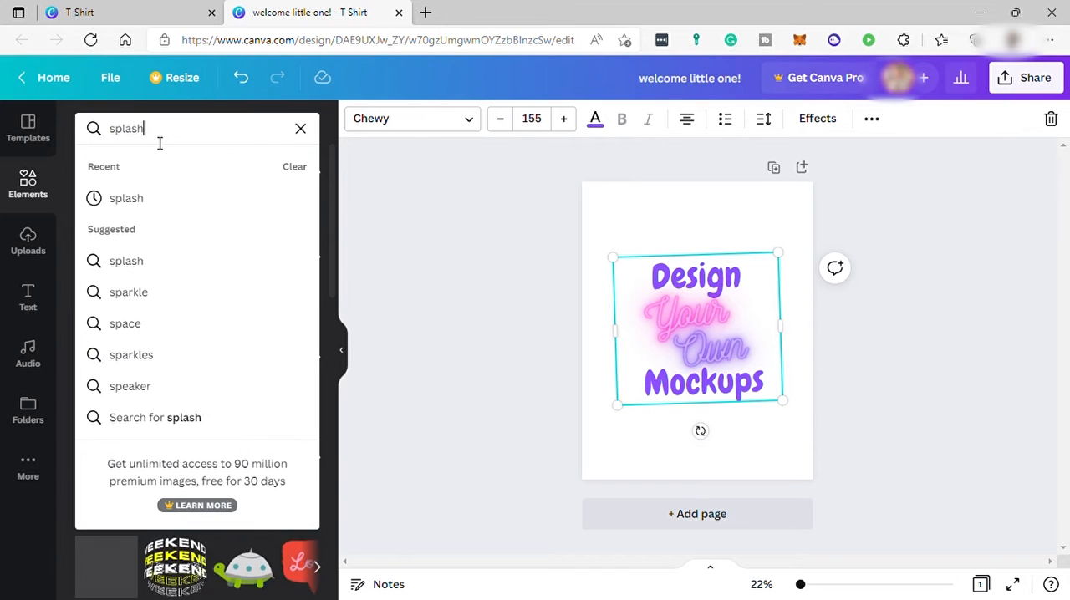
key(Return)
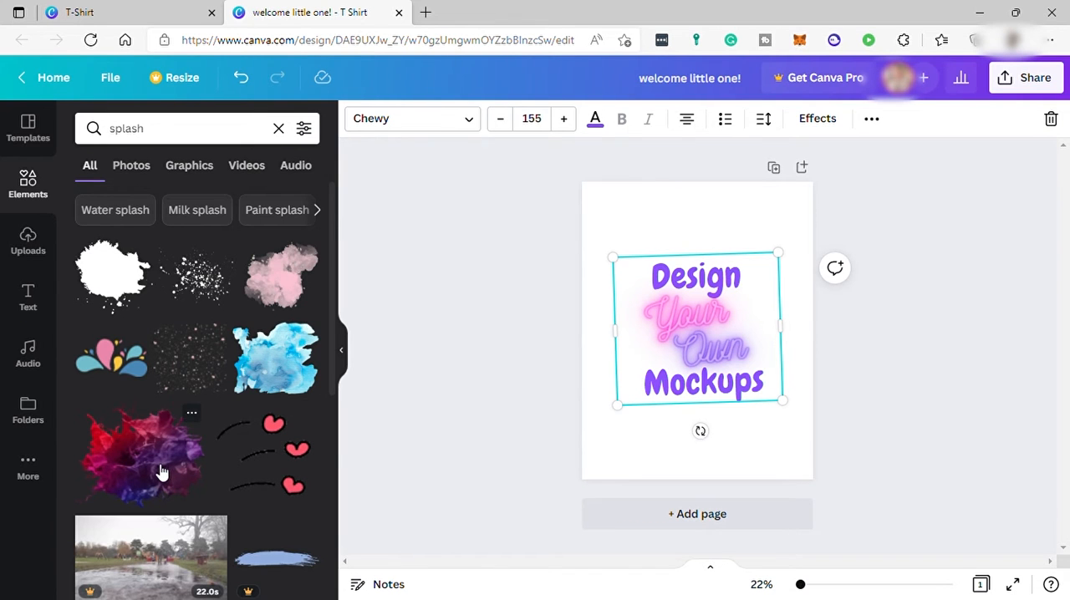
key(Escape)
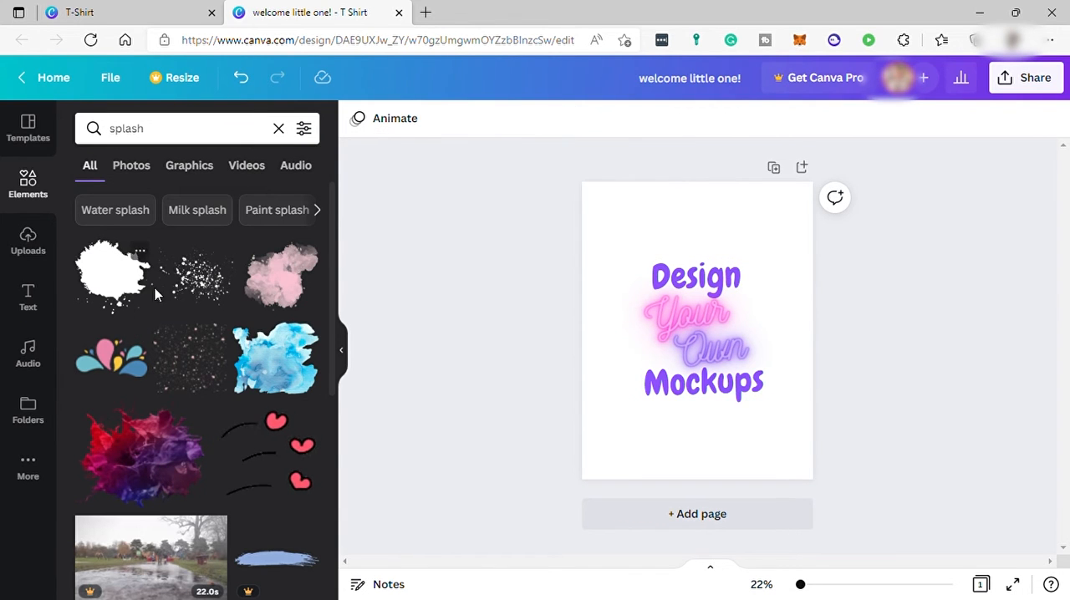
scroll(201, 418, down, 3)
scroll(276, 335, up, 3)
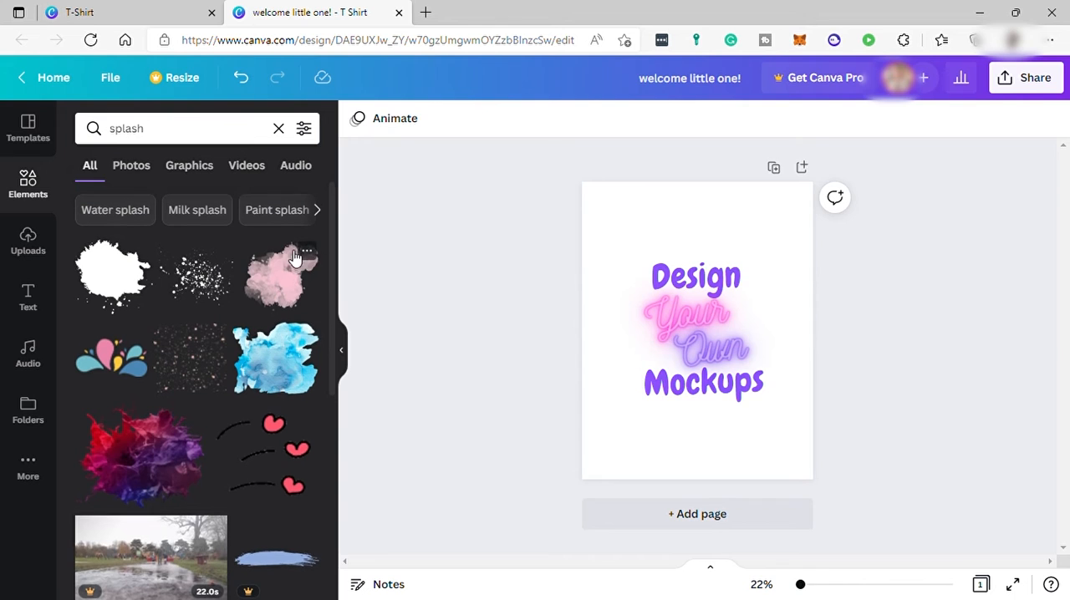
click(299, 261)
Step: Send the pink splash to the back behind the text, and enlarge it with a slight counterclockwise tilt
right_click(769, 305)
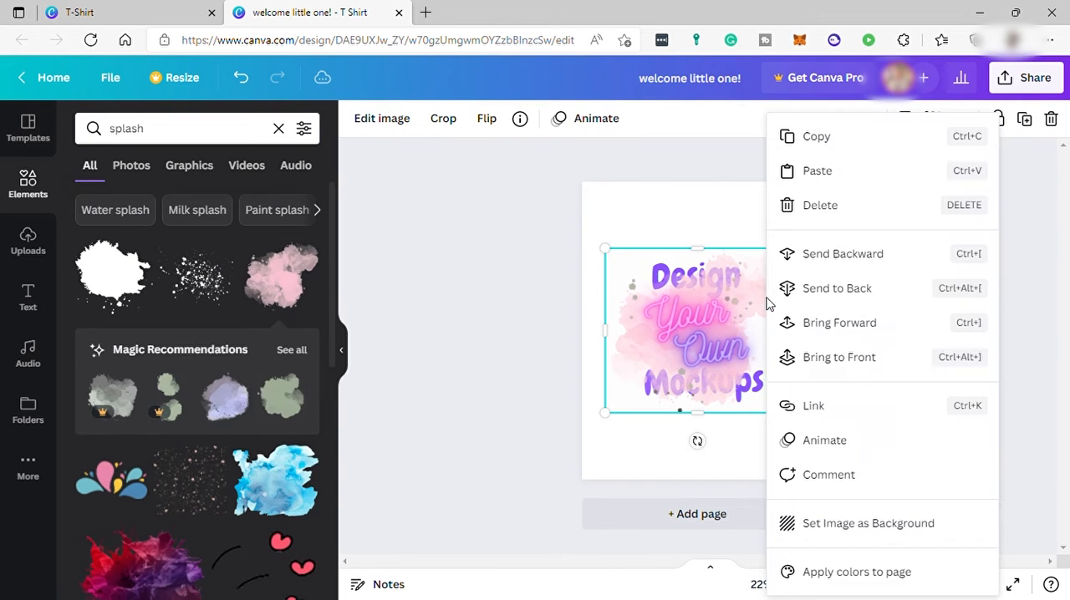
click(797, 290)
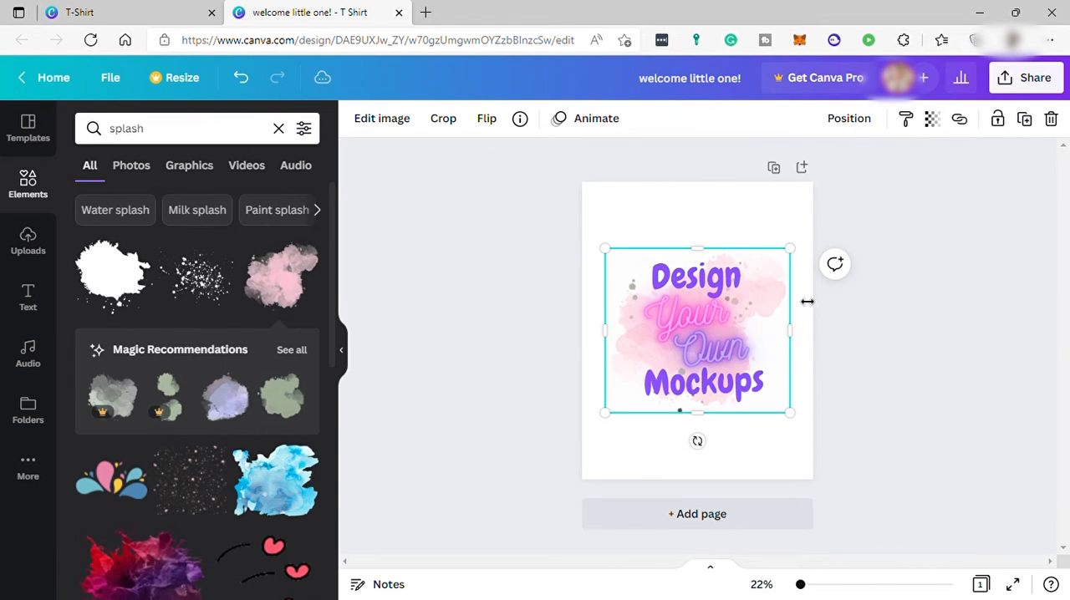
drag(611, 426, 601, 440)
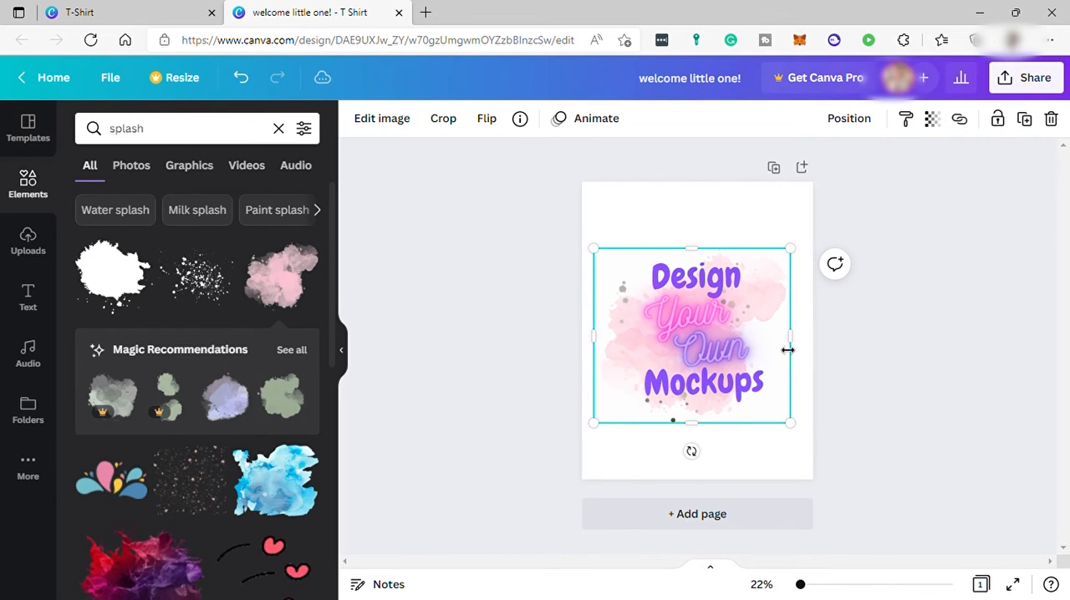
drag(692, 452, 722, 462)
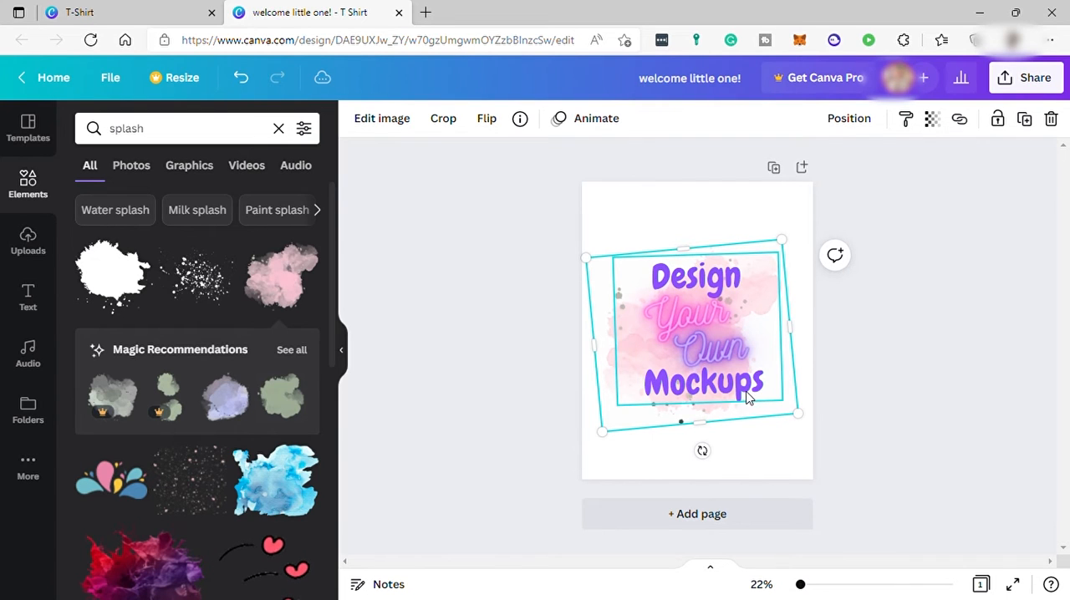
Step: Adjust the pink splash image to brightness -11 and saturation 22
click(388, 123)
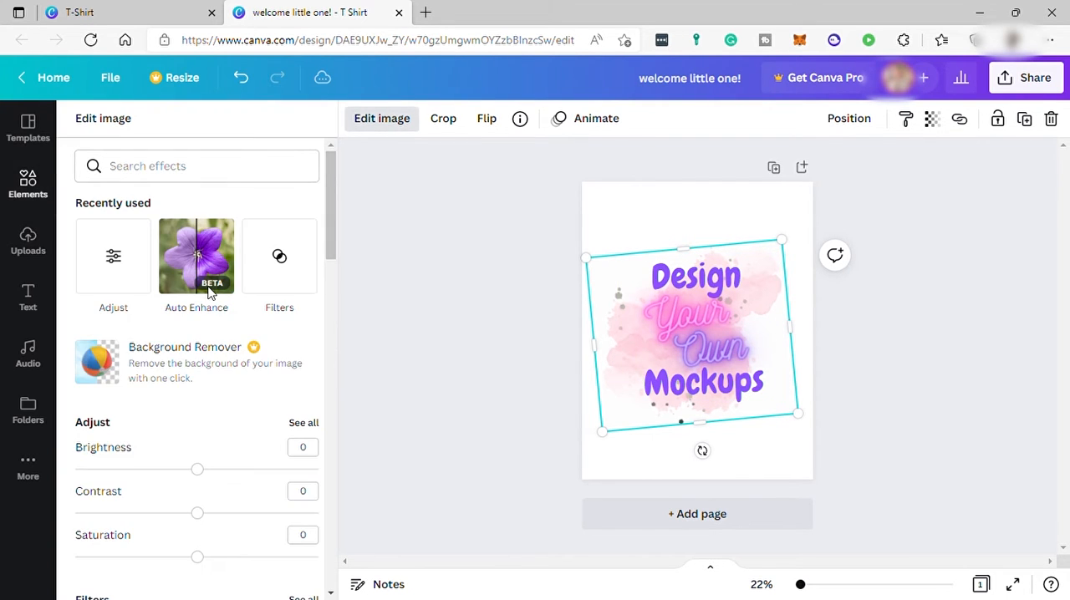
scroll(189, 385, down, 2)
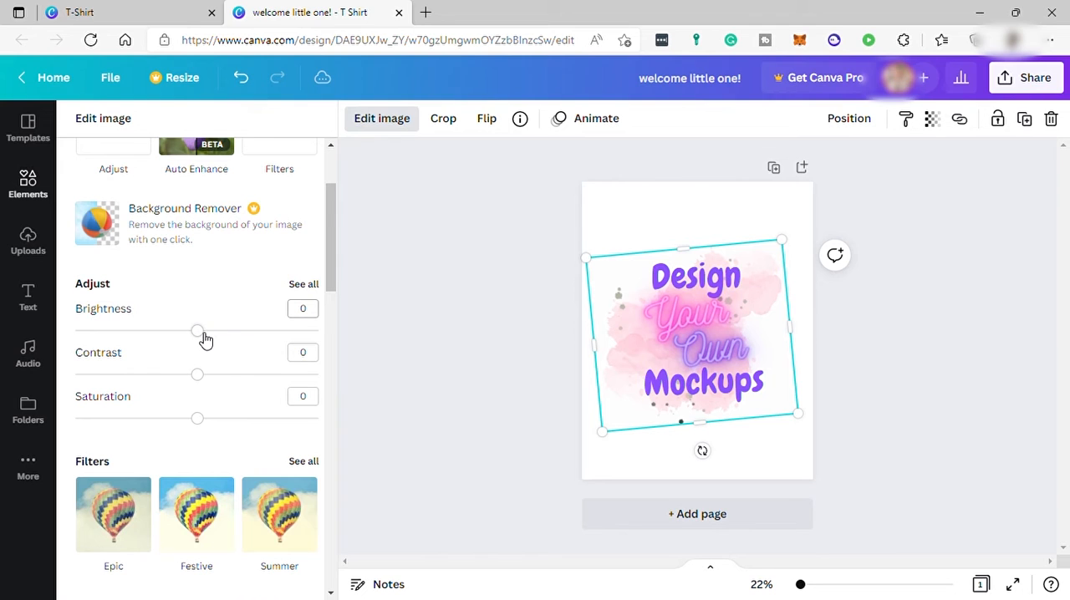
drag(202, 341, 194, 381)
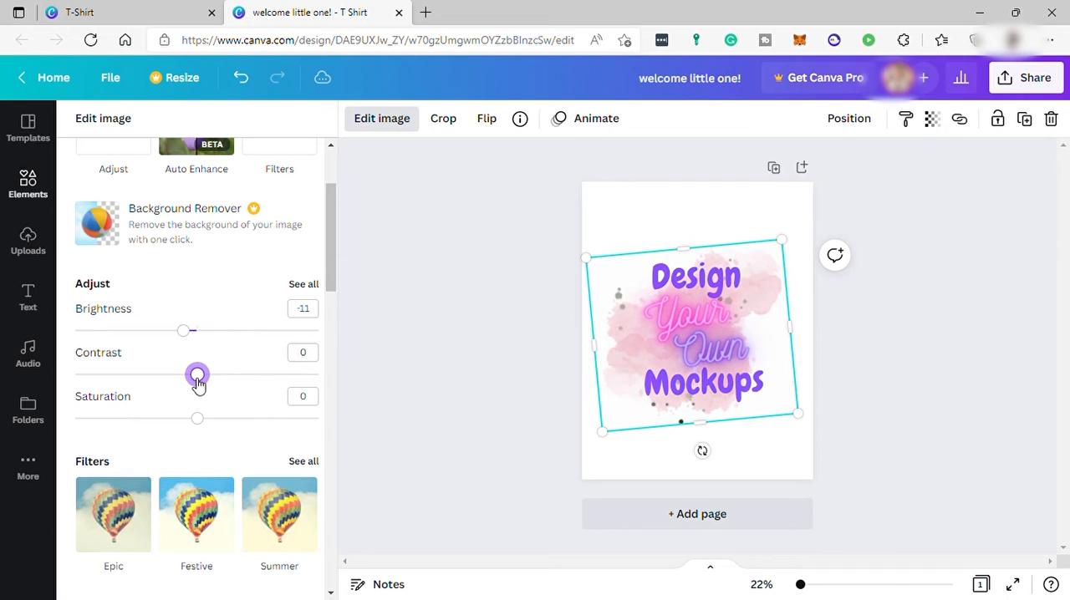
drag(198, 420, 227, 430)
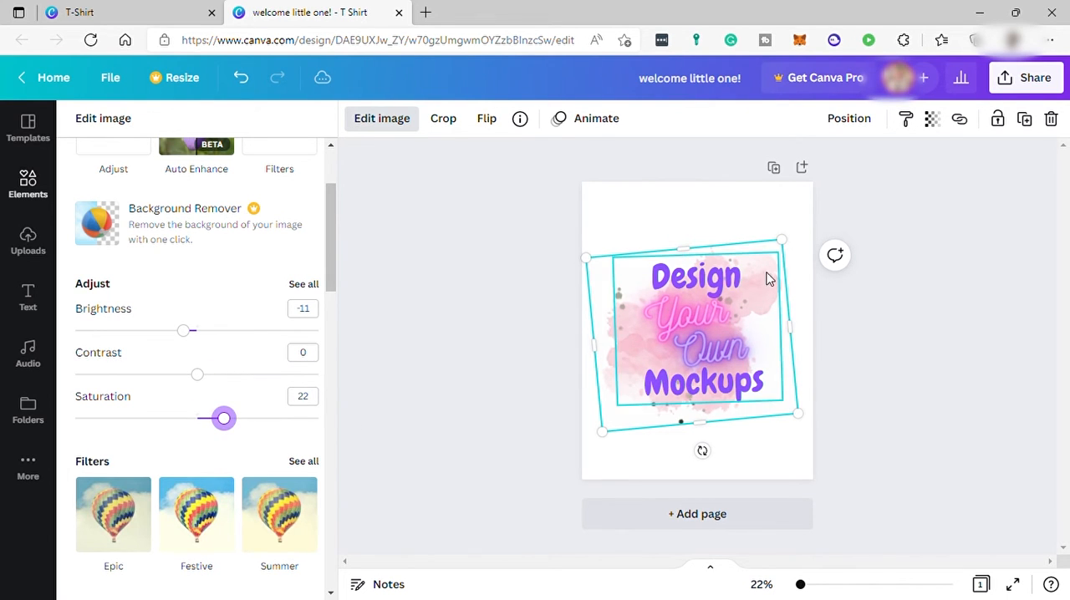
Step: Recolour the neon word "Own" with the yellow from the default colours
click(714, 352)
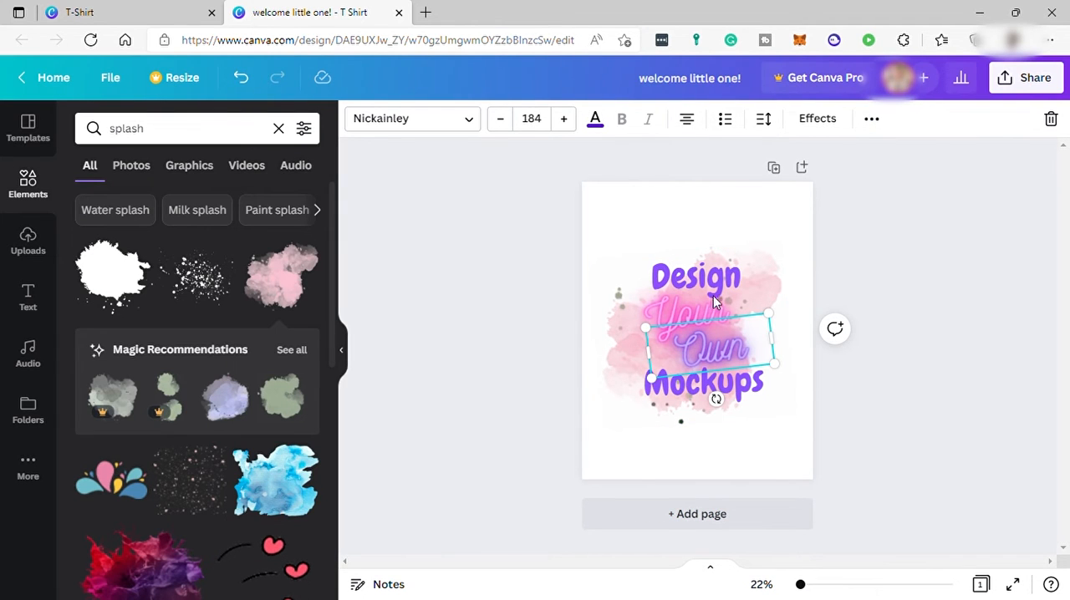
click(595, 120)
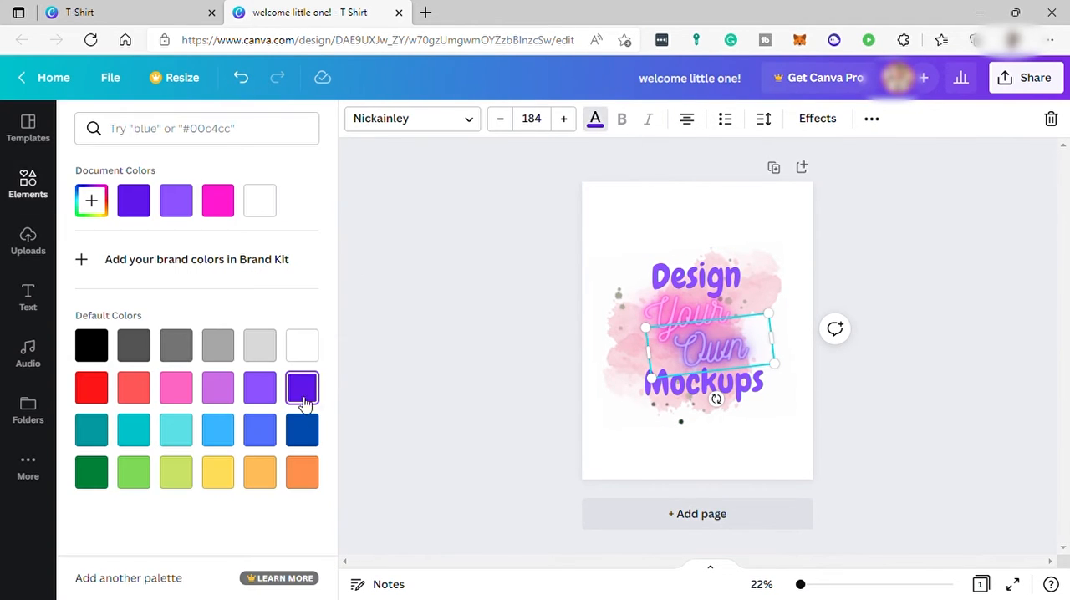
click(228, 480)
click(802, 452)
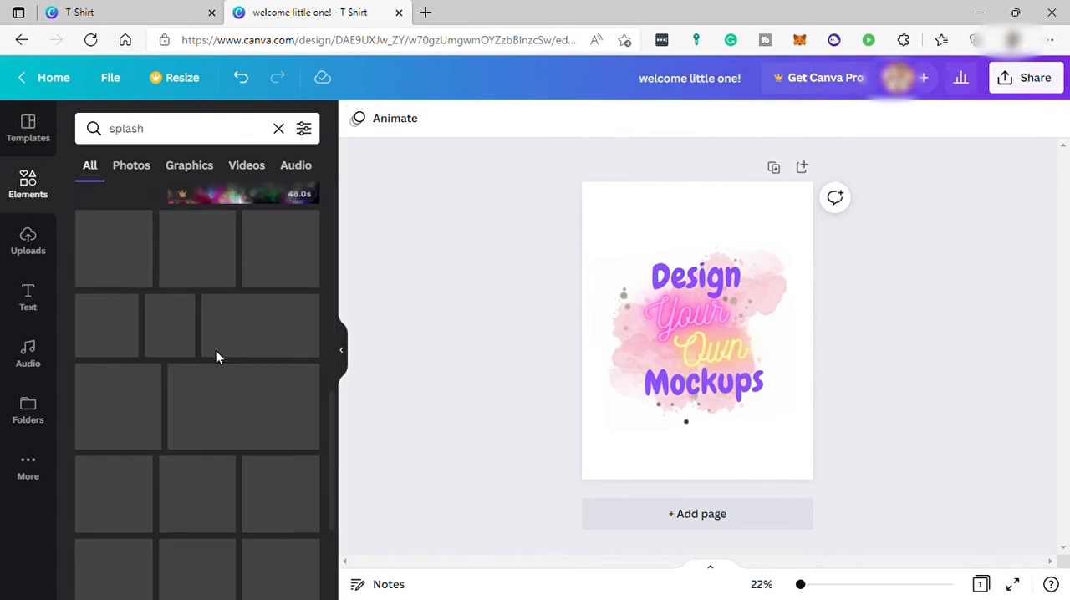
Step: Add the pale three-drop splash graphic, shrink and tilt it, and place it at the upper left of "Design"
scroll(216, 356, down, 3)
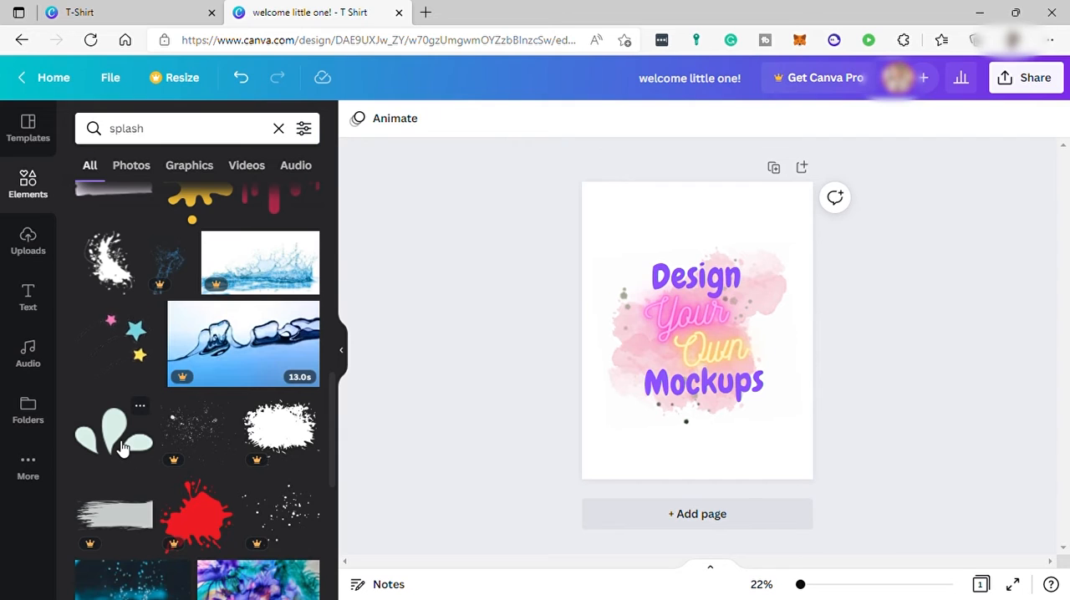
click(121, 449)
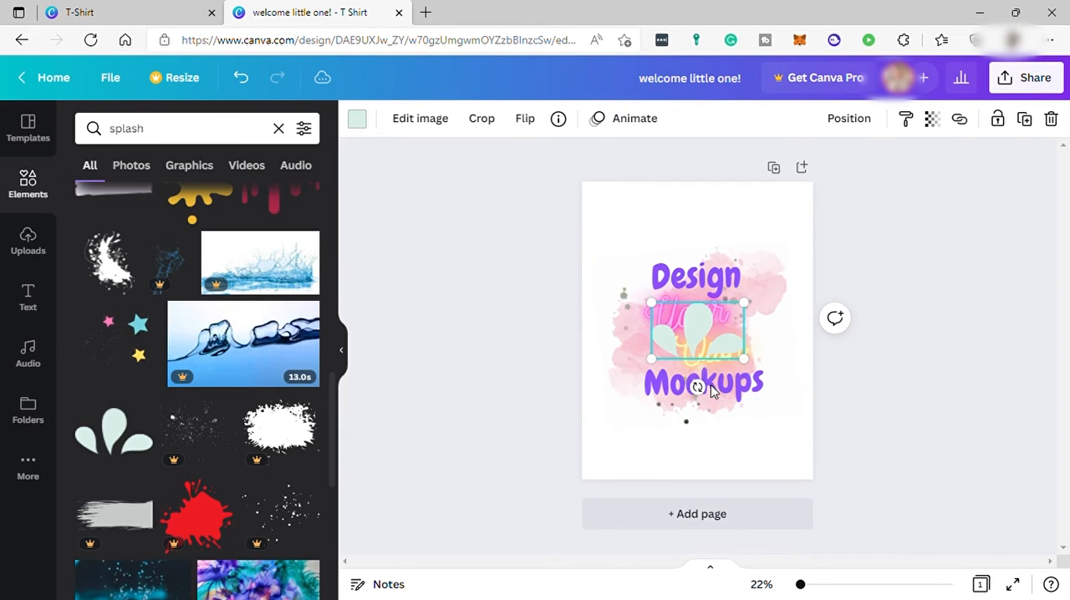
drag(704, 393, 739, 382)
drag(704, 349, 631, 262)
drag(650, 209, 635, 247)
Step: Colour the three-drop graphic lime green and place a rotated copy at the lower right of "Mockups"
click(357, 117)
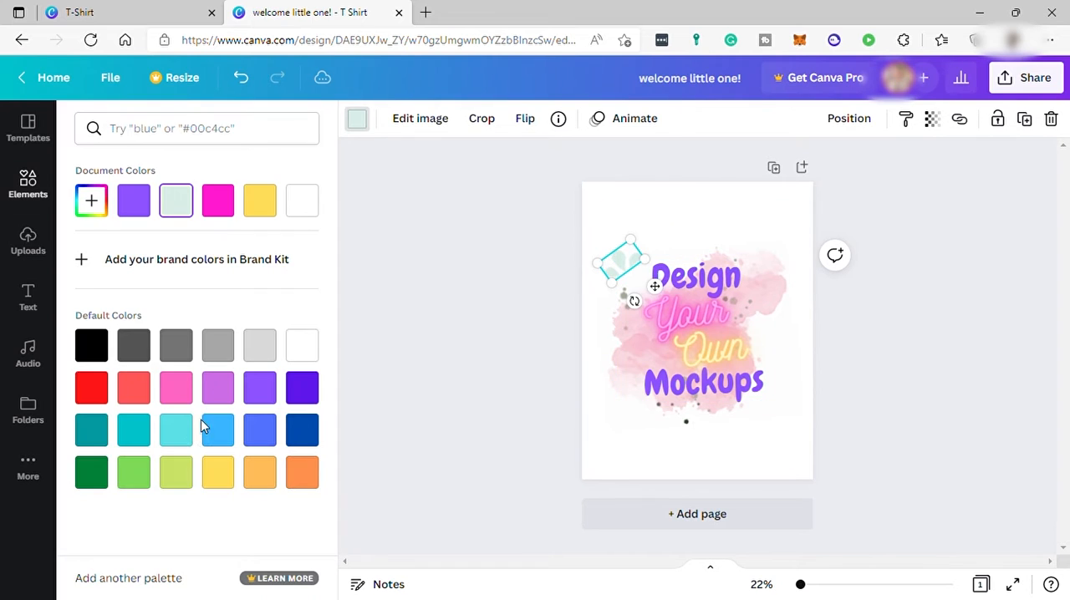
click(176, 473)
drag(633, 275, 609, 240)
drag(633, 277, 791, 417)
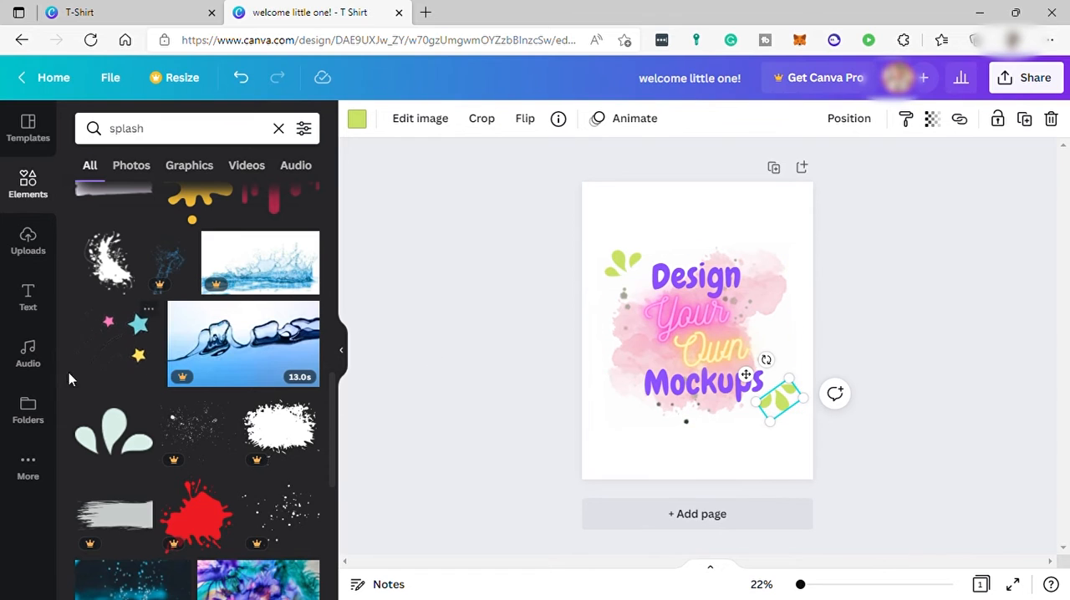
Step: Find the narrow paint-splatter graphic further down the splash results and add it to the page
scroll(163, 410, down, 2)
scroll(163, 409, down, 8)
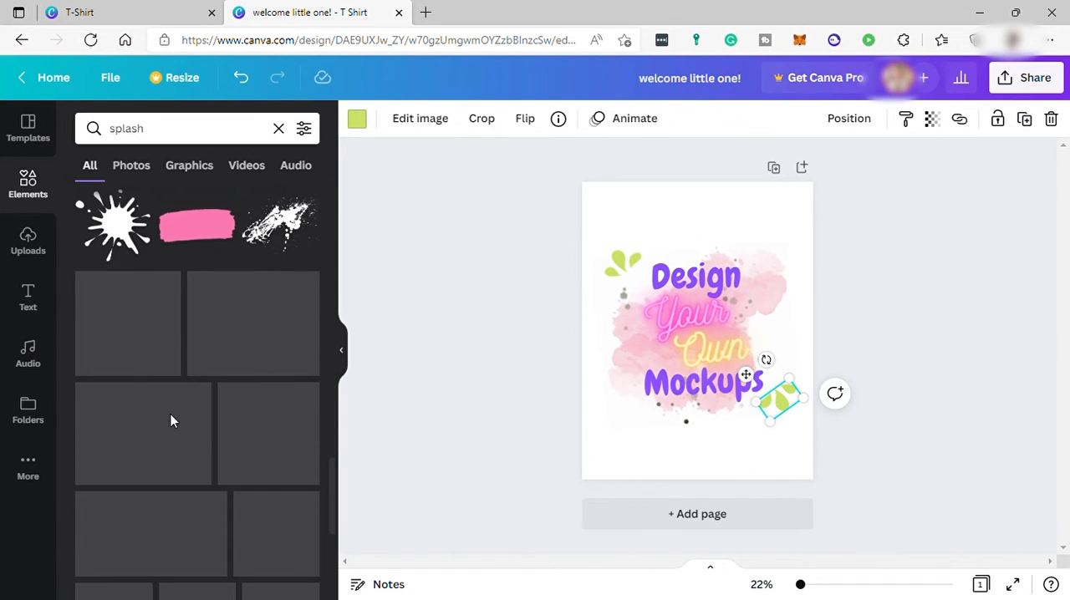
scroll(256, 444, down, 2)
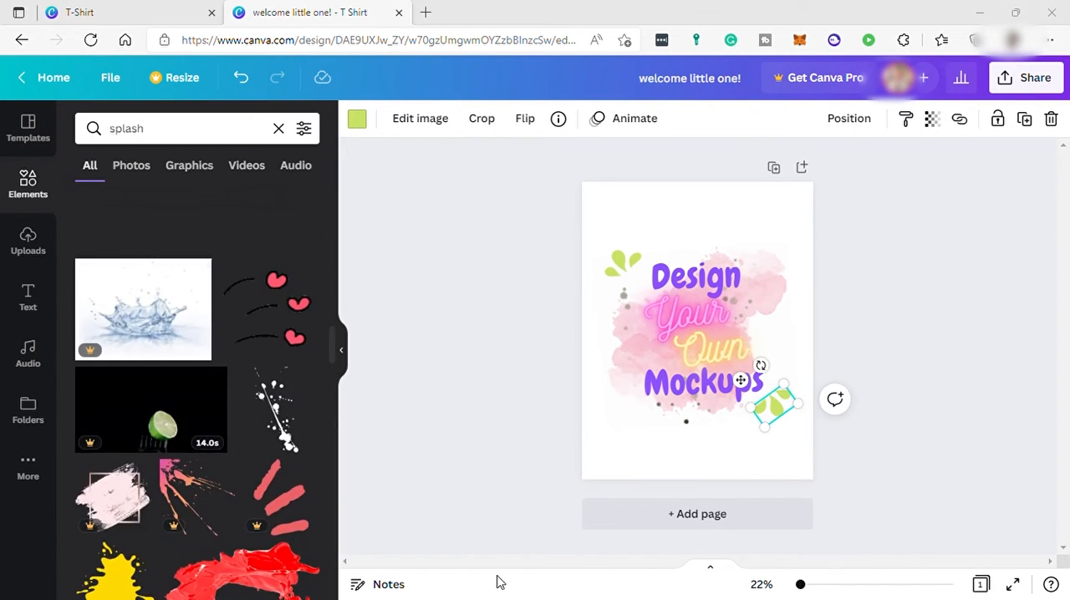
click(286, 422)
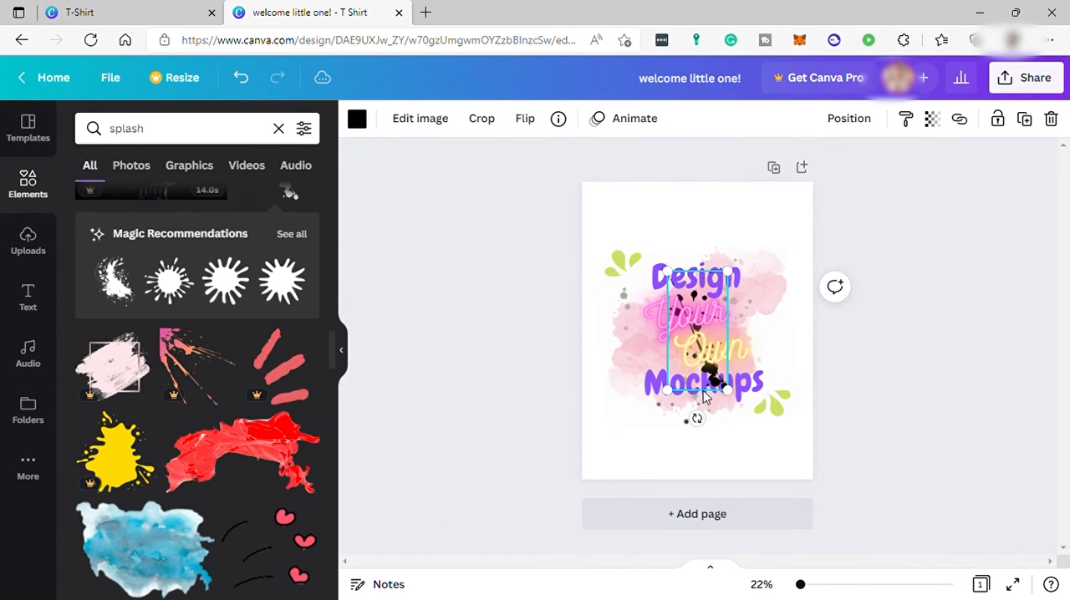
Step: Rotate and enlarge the black splatter so it lies across the neon words, and lower its opacity
drag(729, 424, 778, 352)
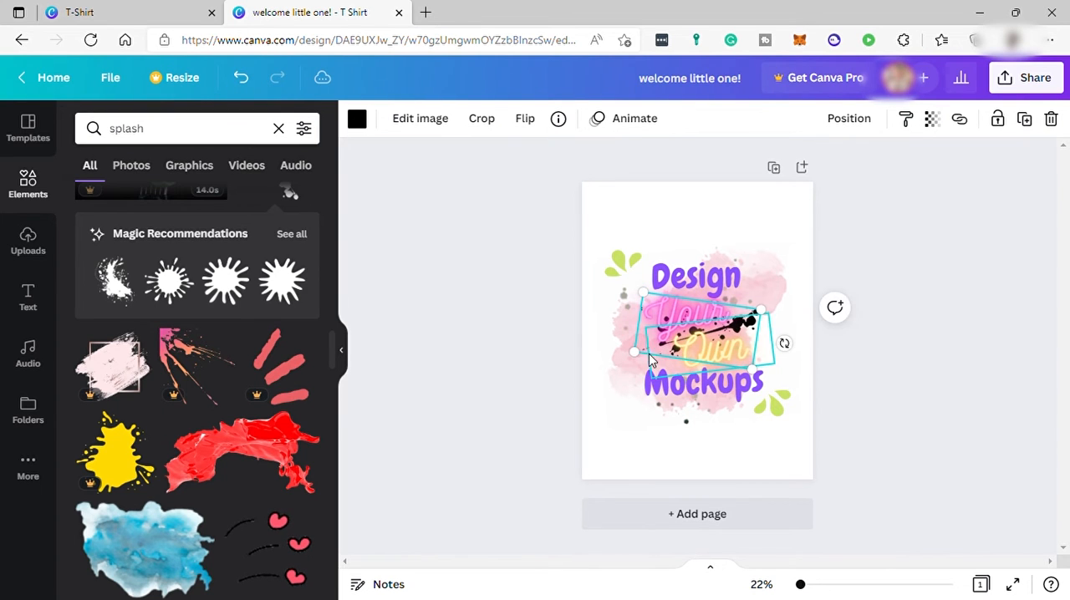
drag(643, 362, 628, 368)
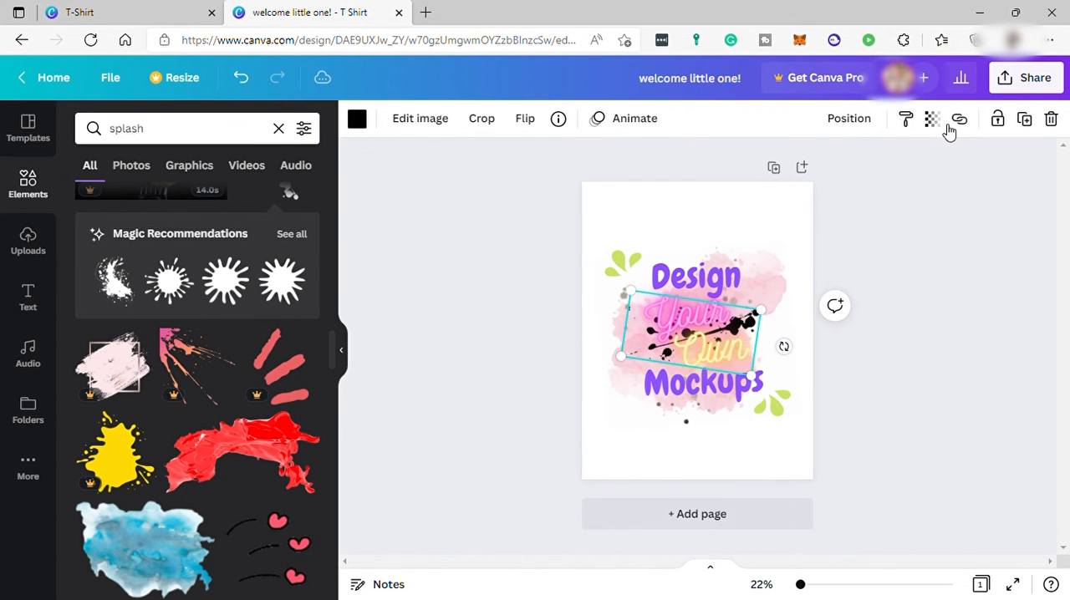
click(933, 120)
drag(928, 187, 881, 198)
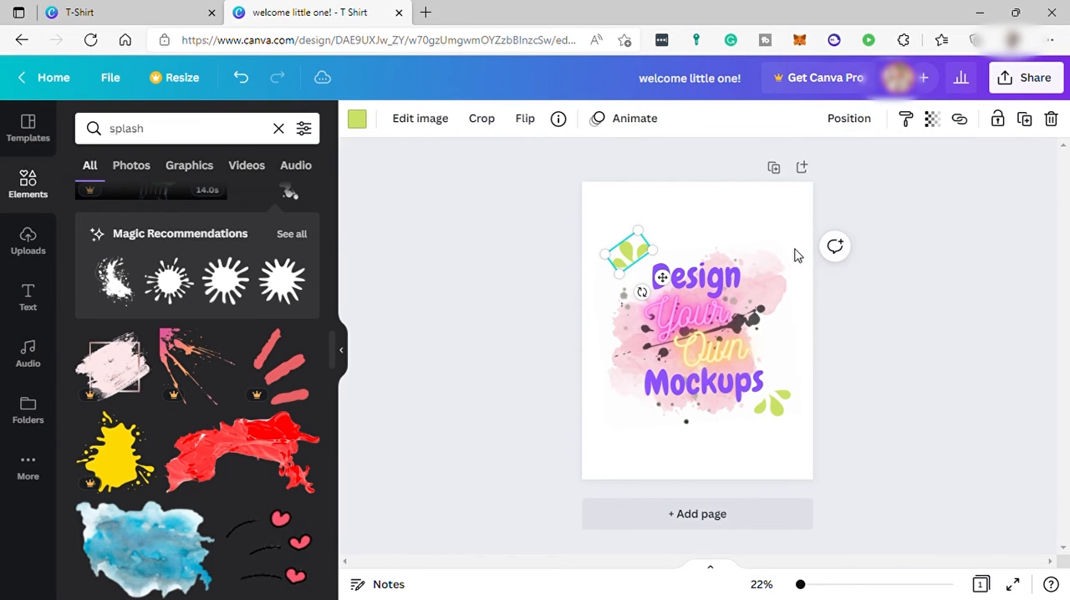
Step: Move the tilted lime green drop graphic slightly closer to the upper left of "Design"
click(785, 241)
drag(649, 265, 658, 263)
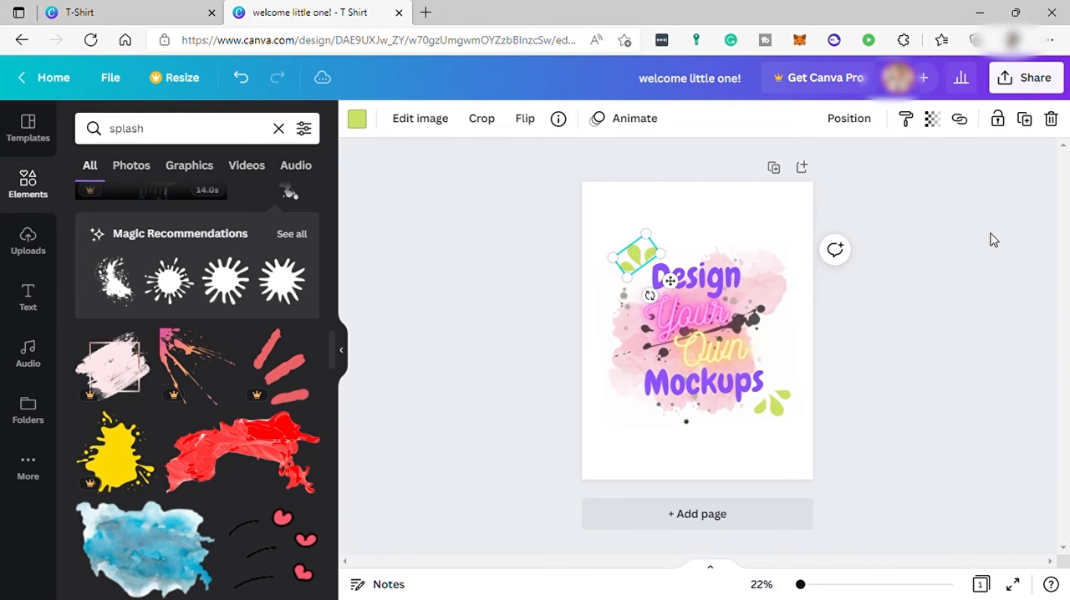
Step: Search the social sharing options for "mock", start using Smartmockups for the design and connect it
click(1055, 84)
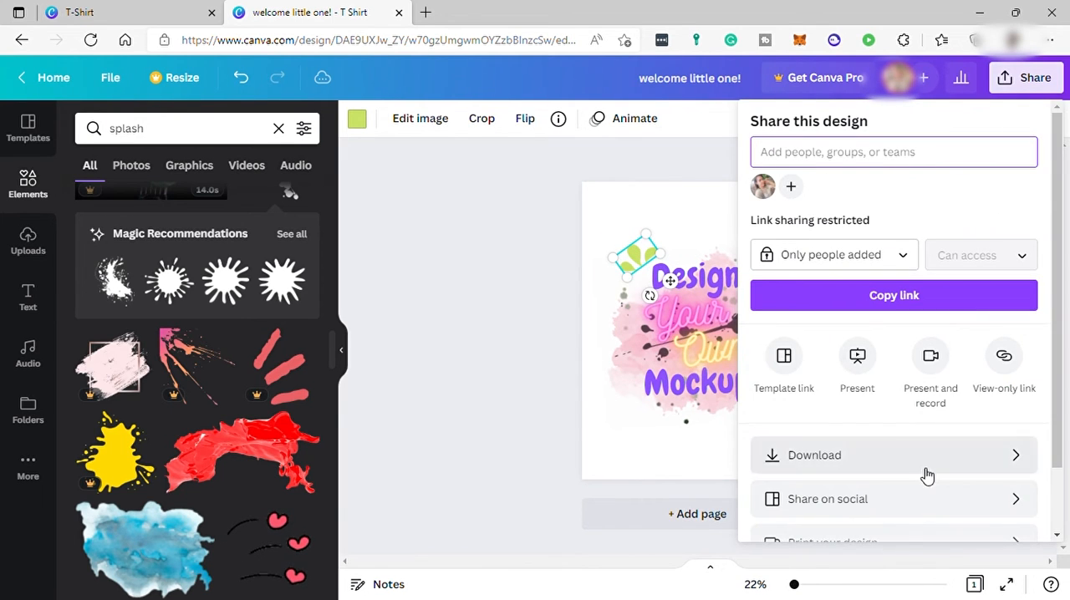
click(929, 501)
text(mock)
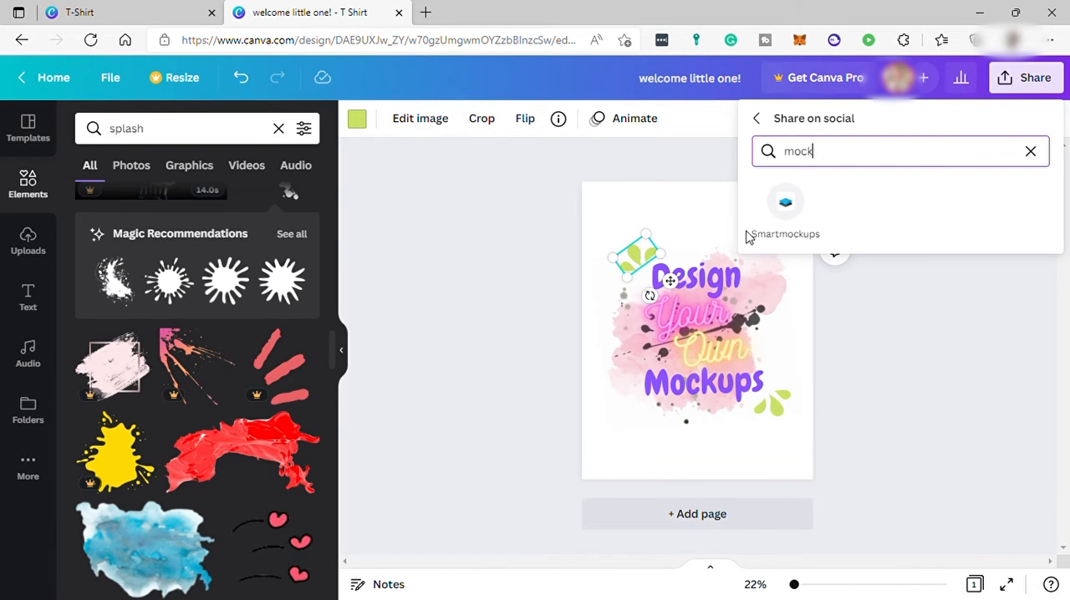
click(794, 219)
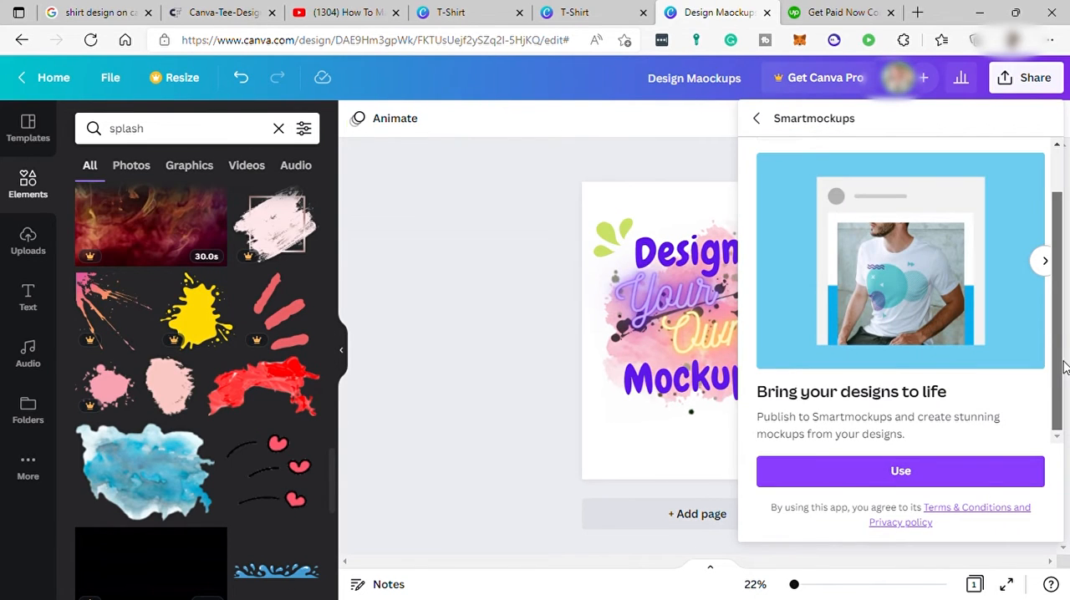
click(903, 474)
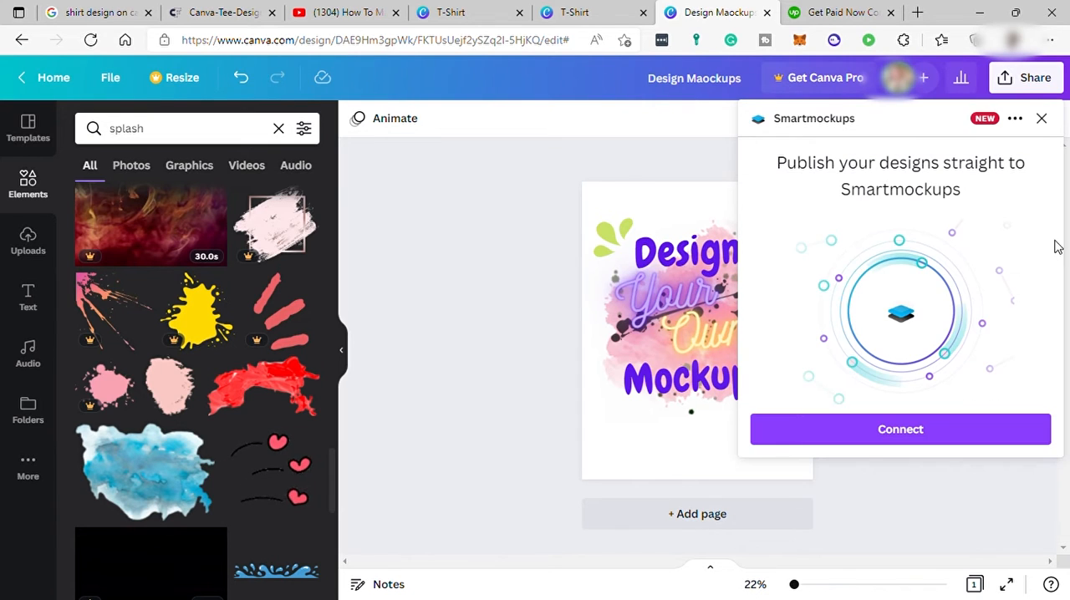
click(945, 430)
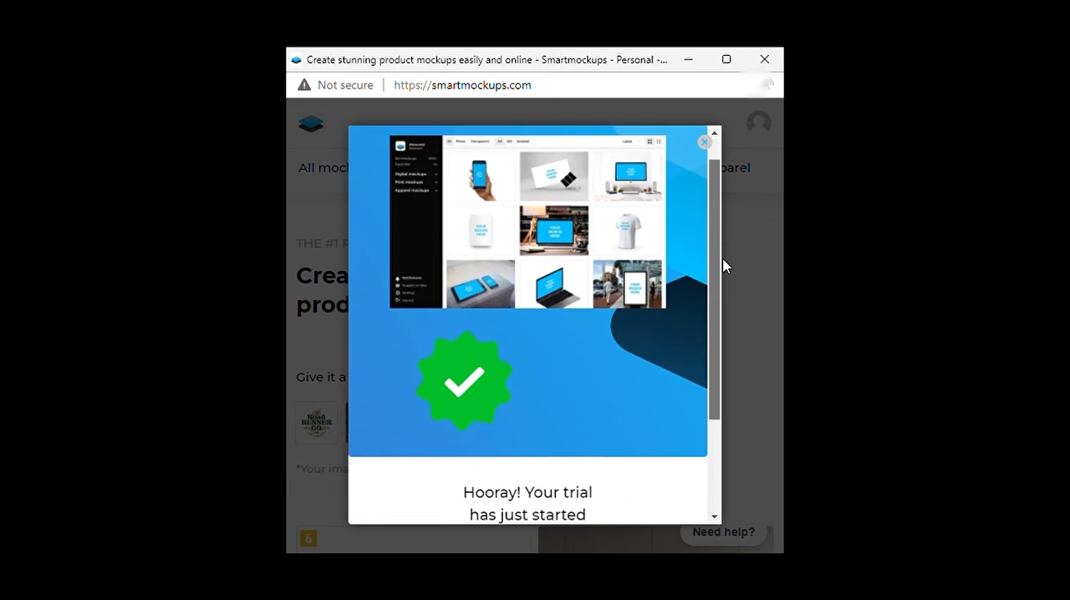
Step: Go through the Smartmockups trial welcome and introductory tour to reach the mockup catalogue
scroll(723, 275, down, 1)
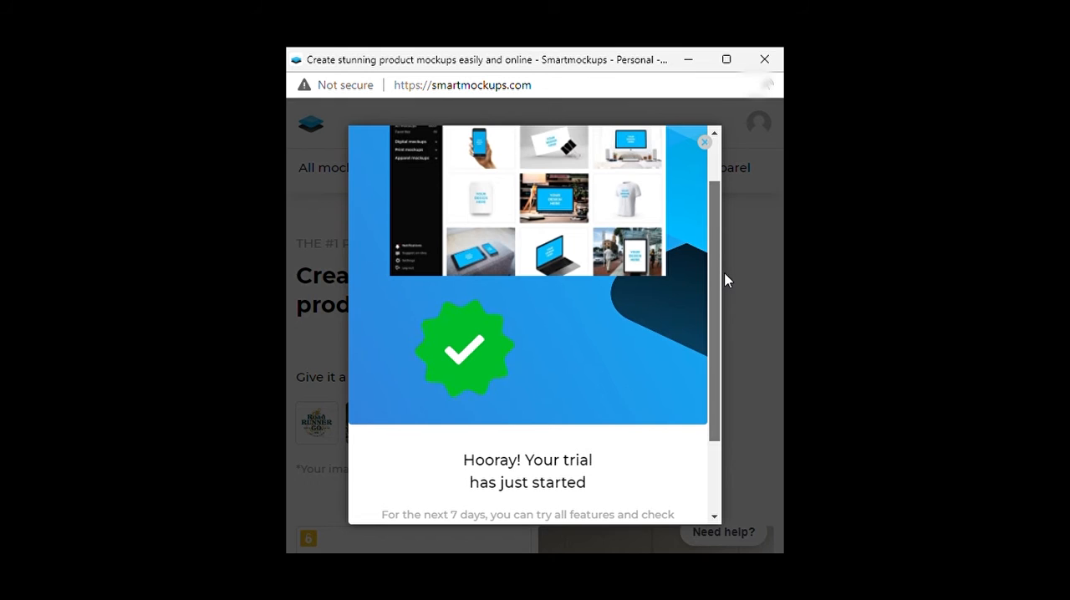
scroll(712, 271, down, 1)
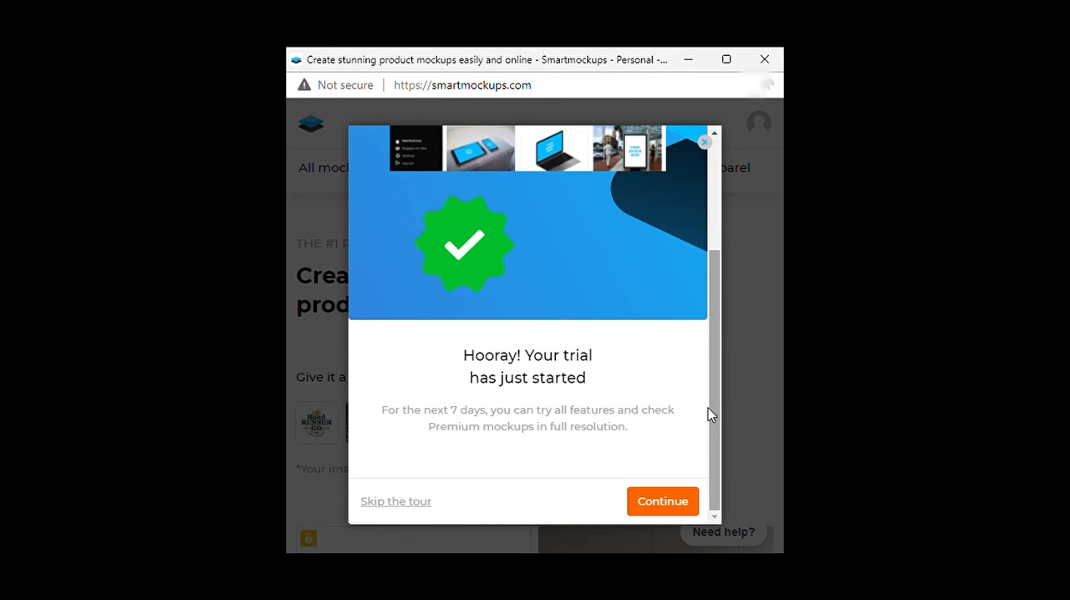
click(679, 511)
click(663, 502)
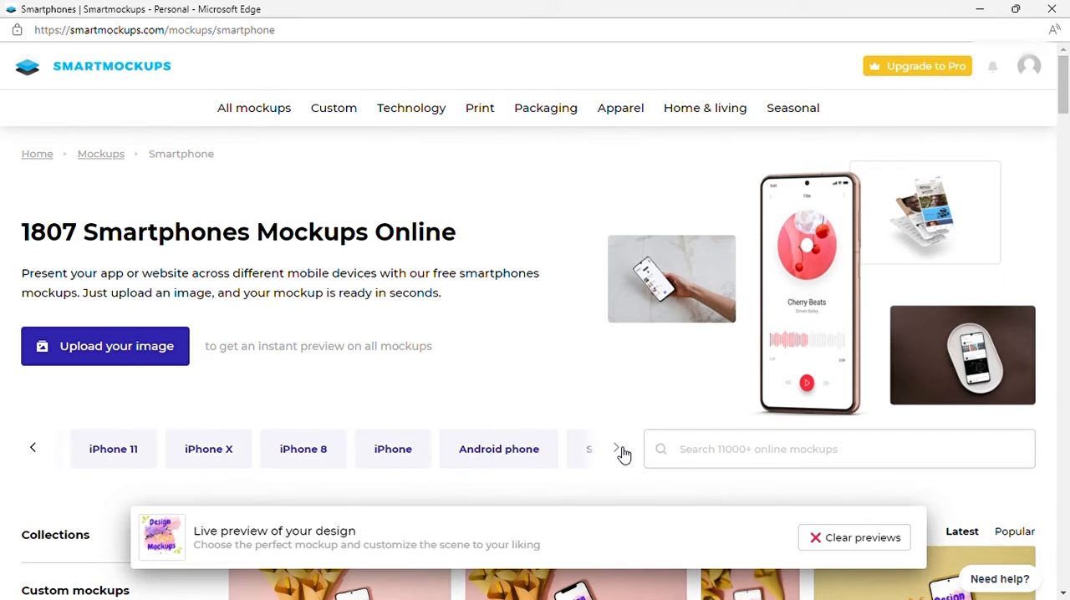
click(621, 449)
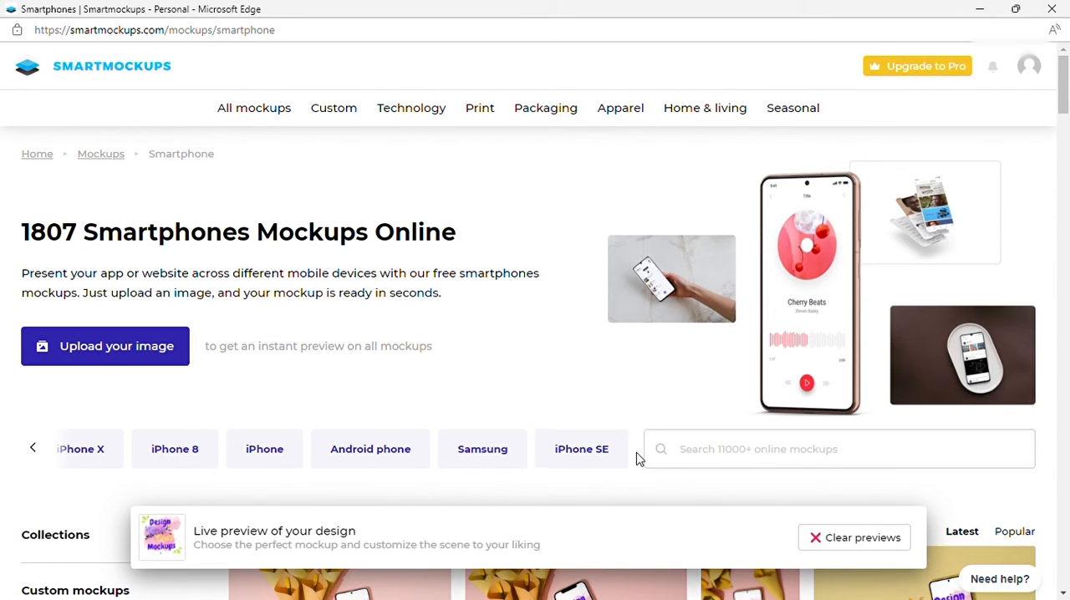
Step: Open the T-shirts category under Apparel and examine the live previews of the design on the T-shirt mockups
scroll(93, 451, down, 7)
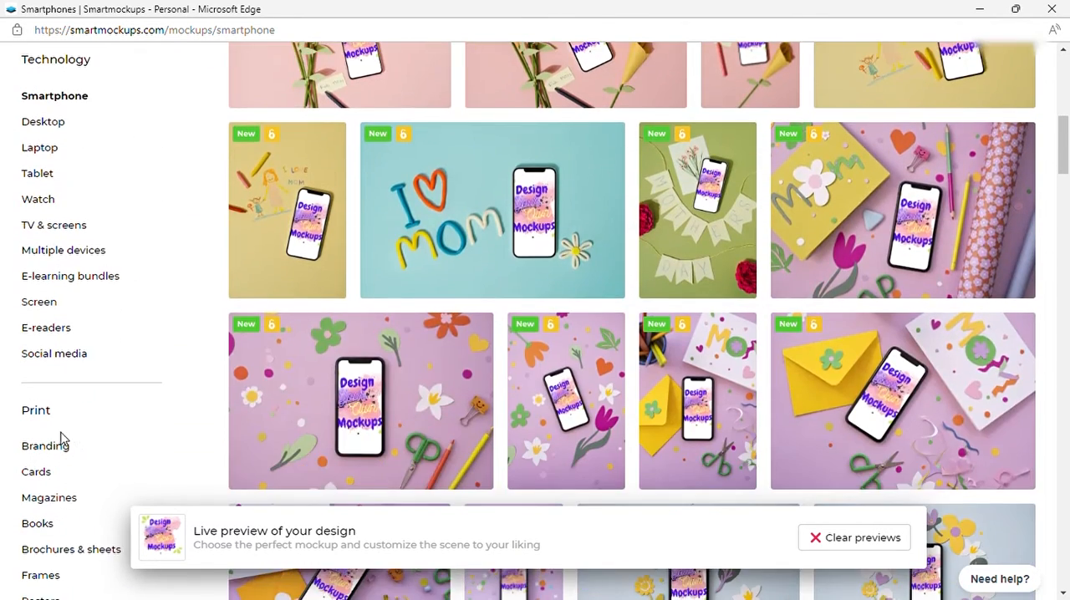
scroll(67, 435, down, 3)
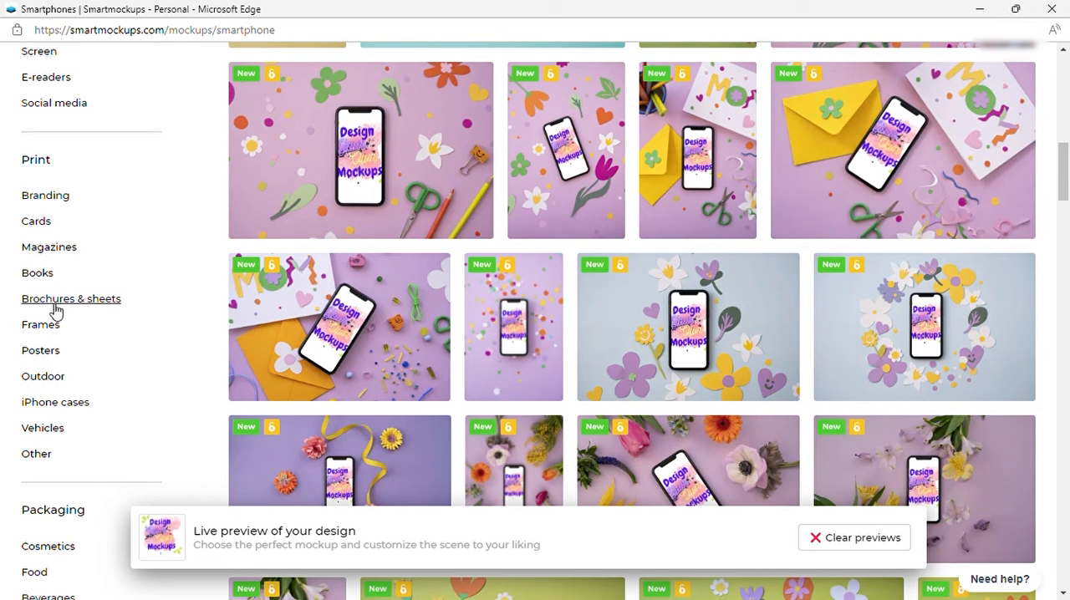
scroll(75, 318, down, 5)
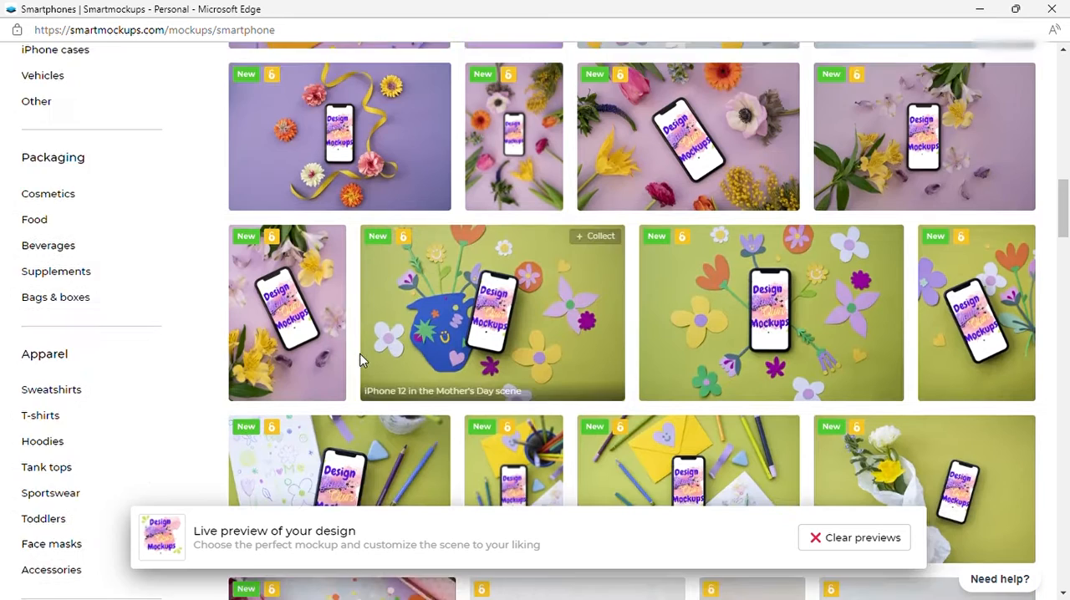
click(50, 352)
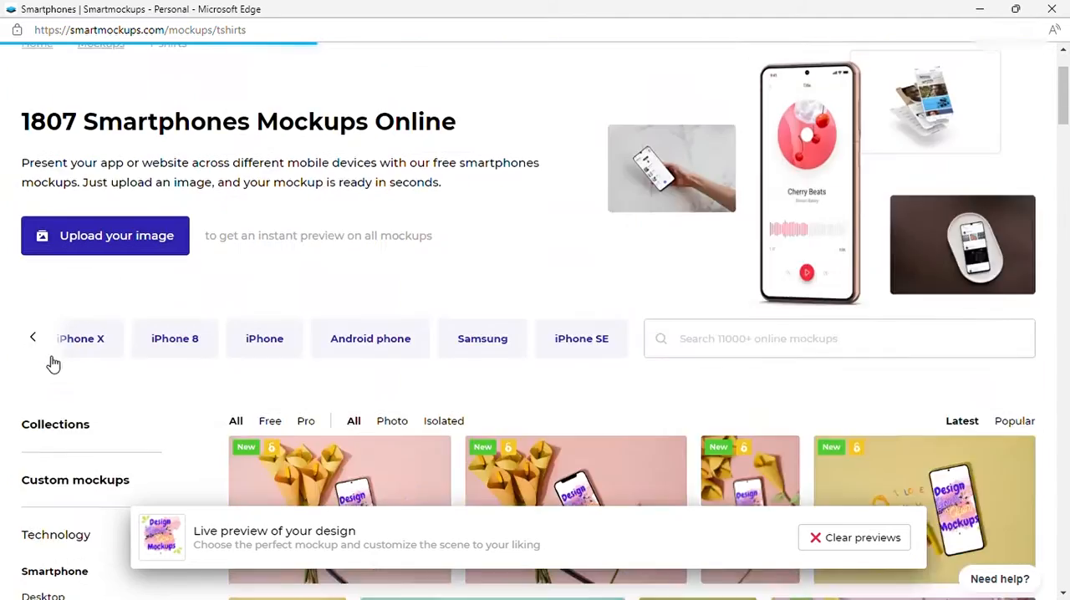
scroll(492, 351, down, 3)
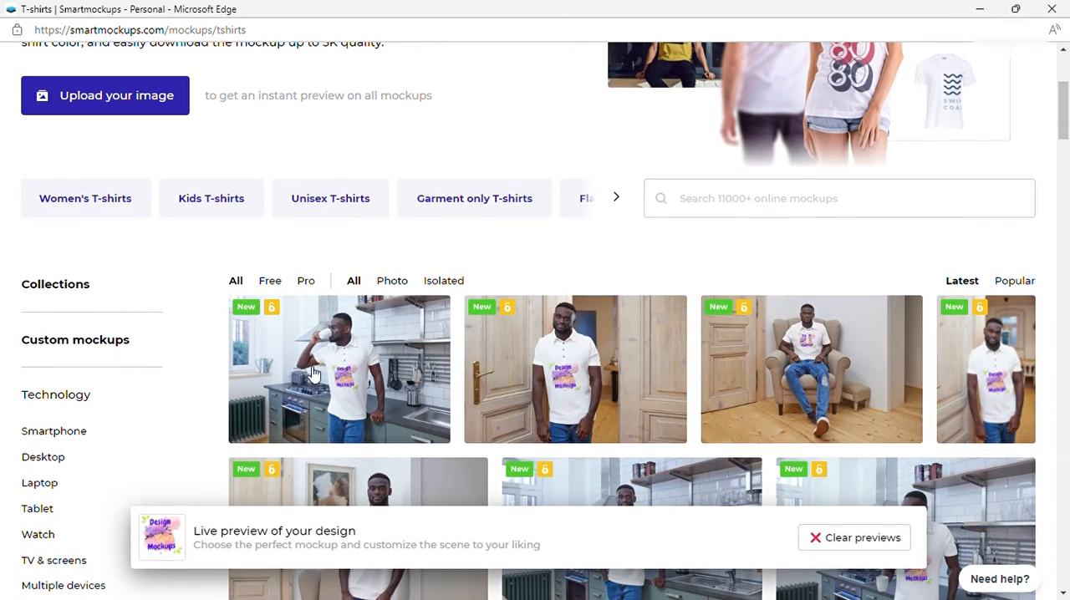
scroll(494, 382, down, 6)
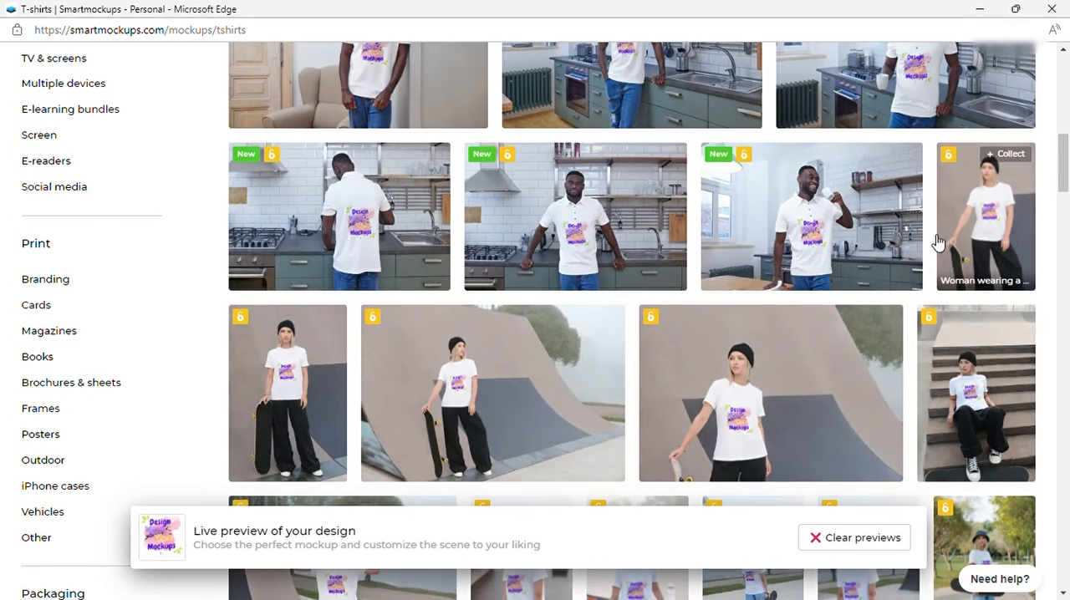
scroll(911, 259, down, 3)
scroll(439, 426, down, 3)
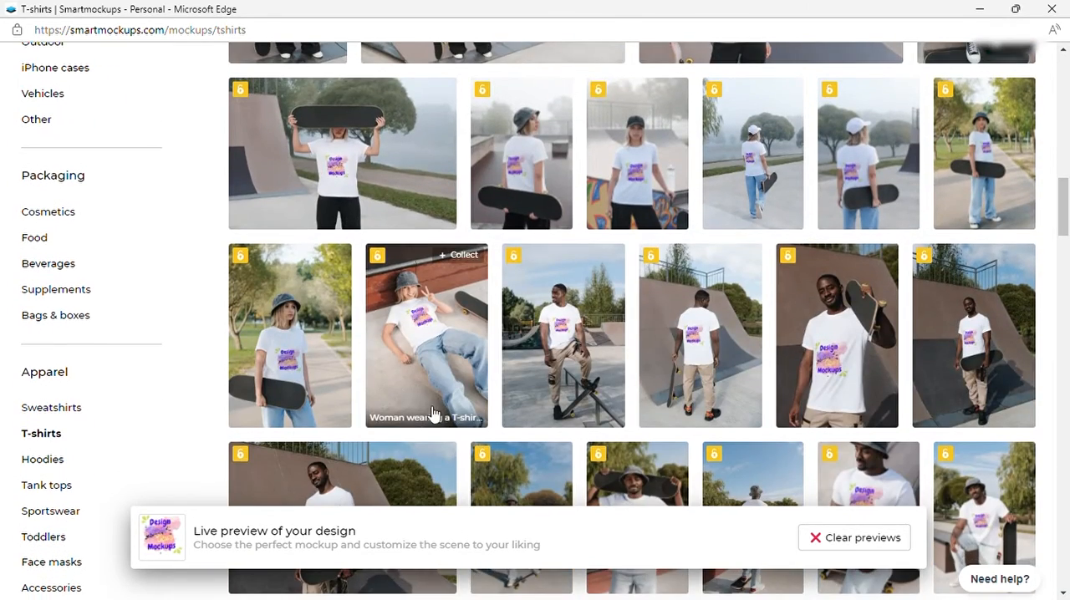
scroll(633, 346, down, 4)
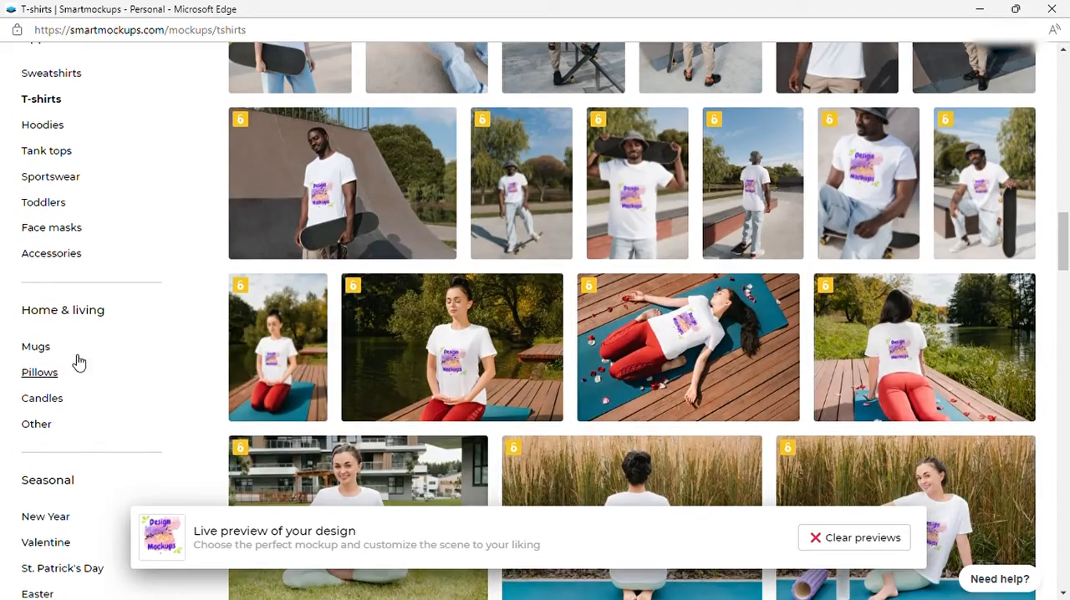
Step: Switch to the Hoodies category and look over how the design appears on the hoodie mockups
scroll(77, 361, up, 2)
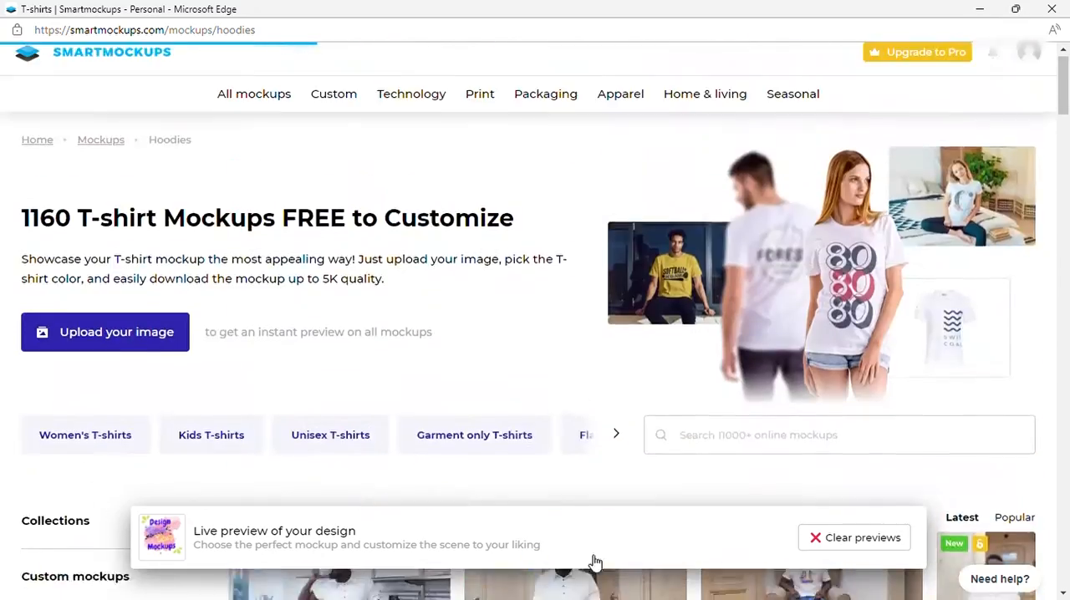
scroll(752, 355, down, 5)
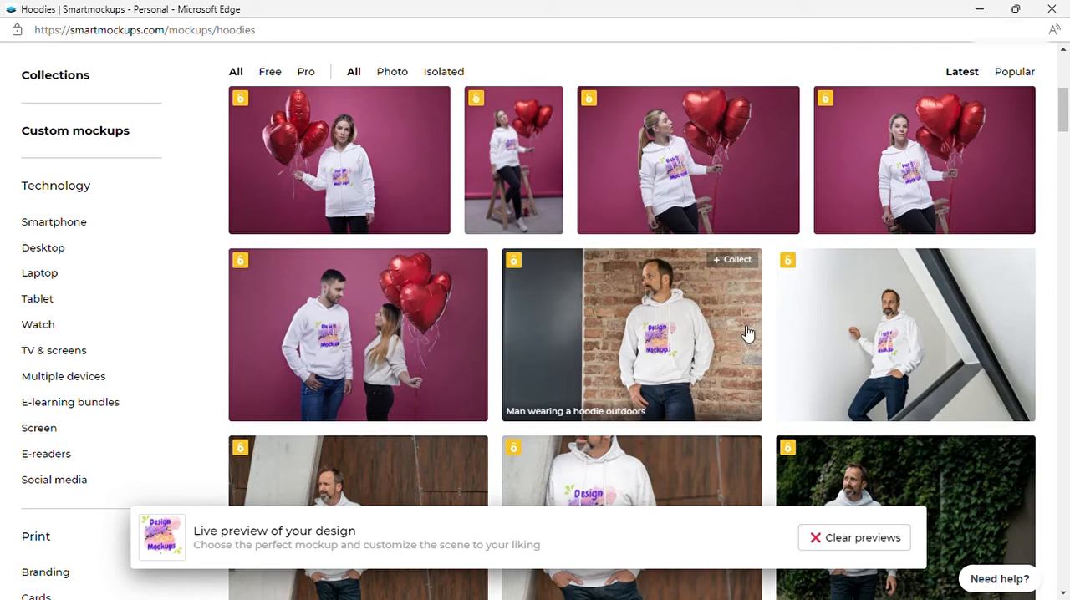
scroll(757, 356, down, 2)
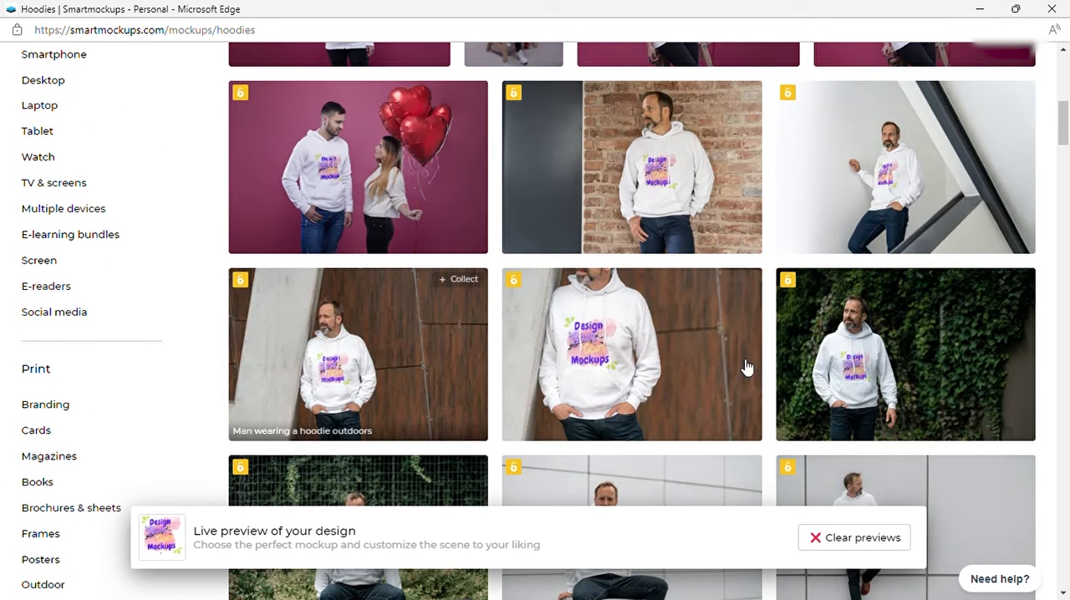
scroll(736, 365, down, 2)
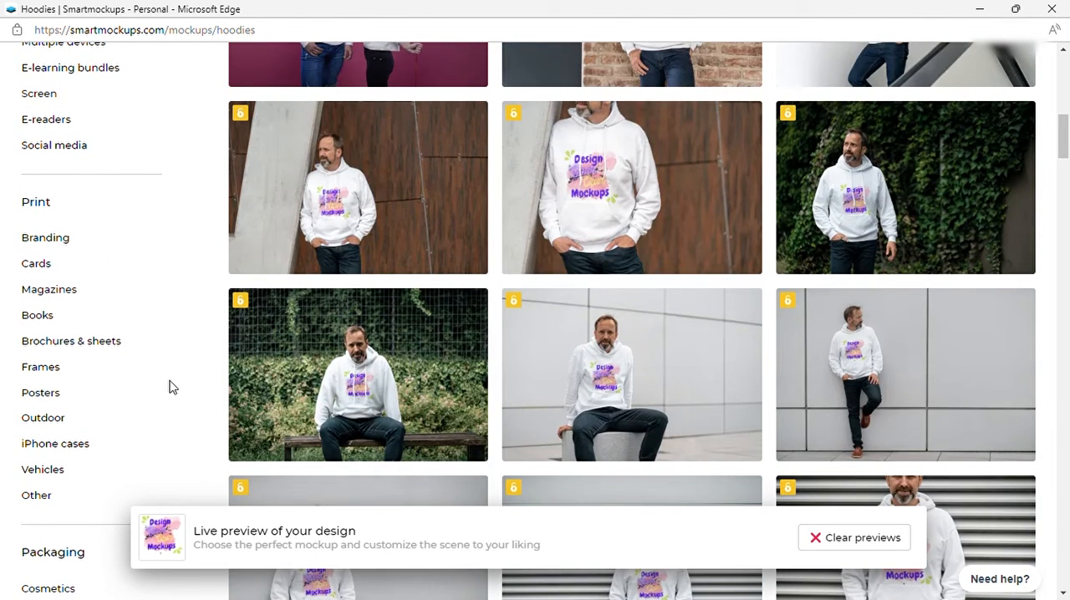
Step: Open the iPhone cases category under Print and examine the design's live previews on the phone cases
click(55, 444)
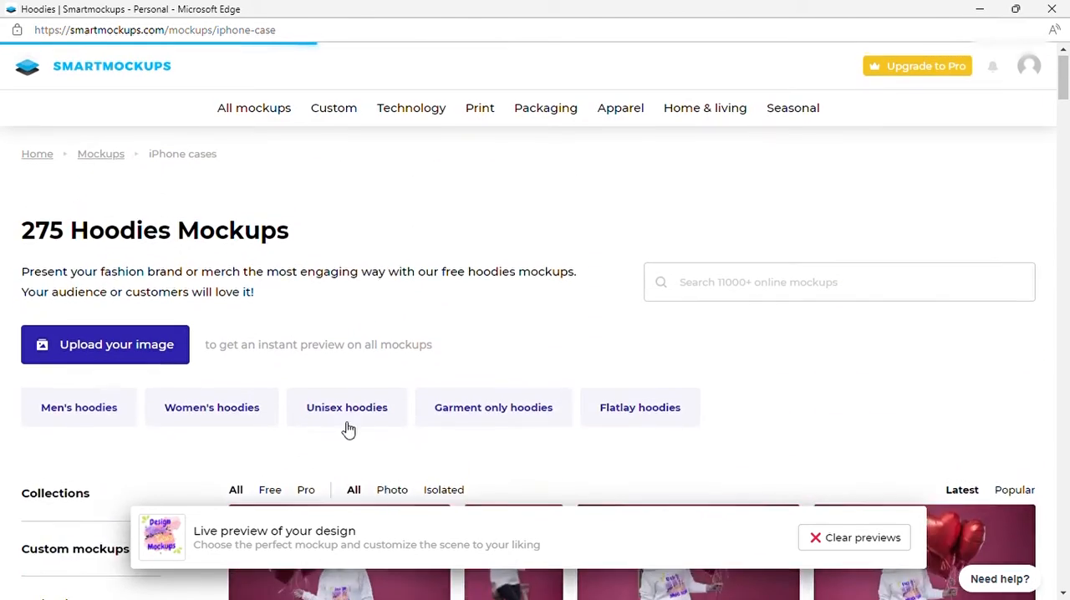
scroll(399, 368, down, 3)
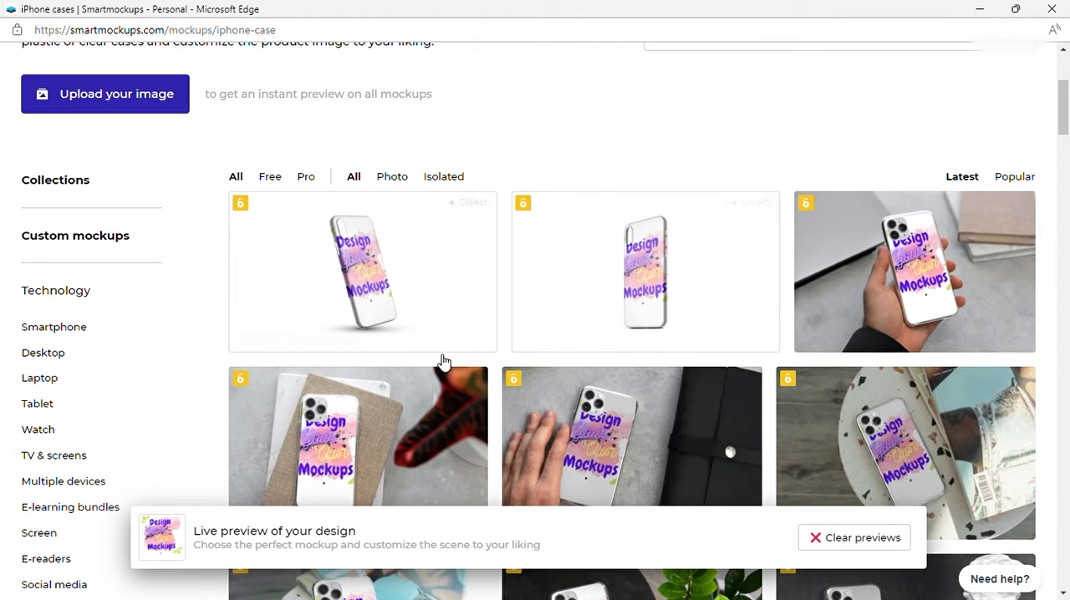
scroll(76, 380, down, 3)
scroll(88, 386, down, 1)
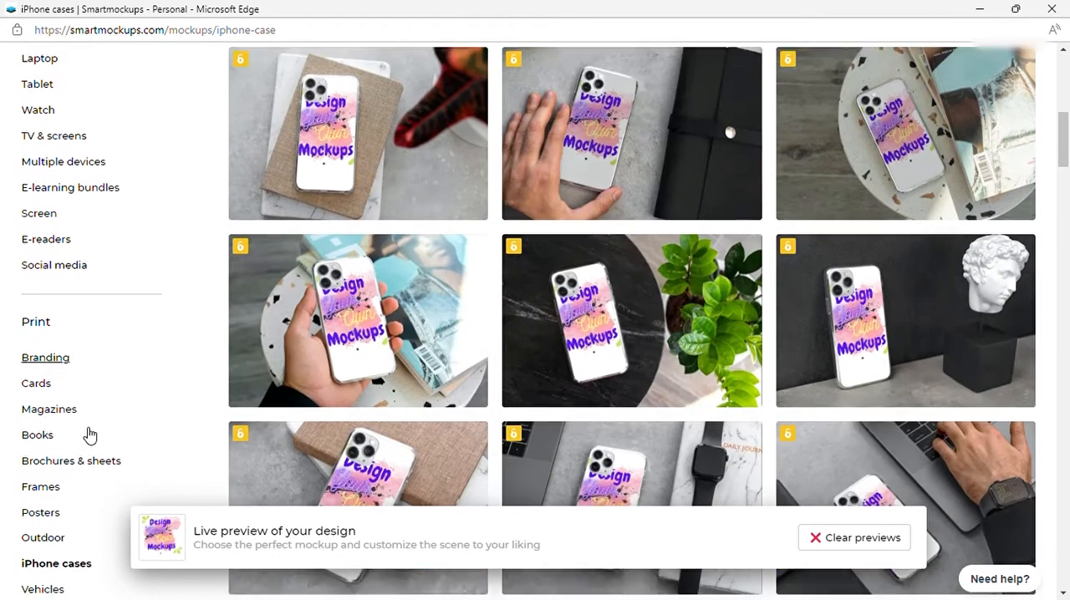
scroll(80, 477, down, 3)
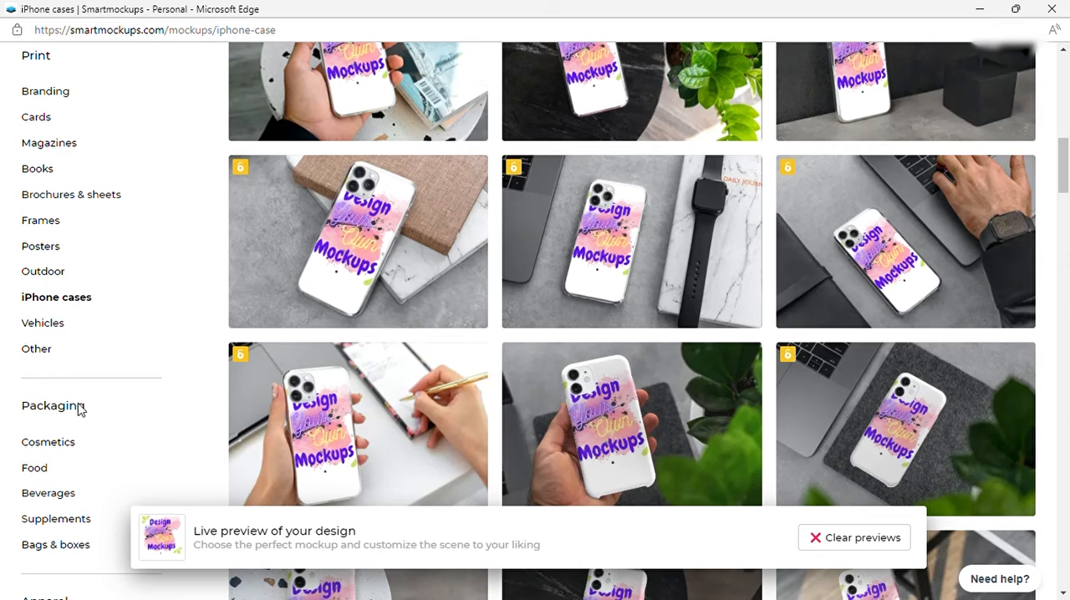
scroll(52, 503, down, 1)
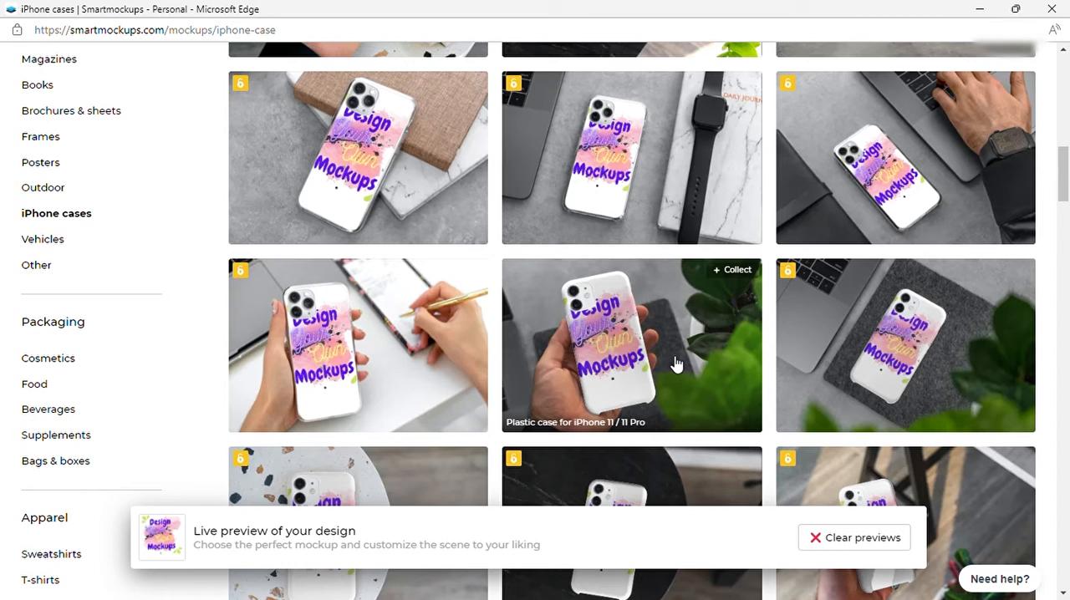
scroll(678, 363, down, 2)
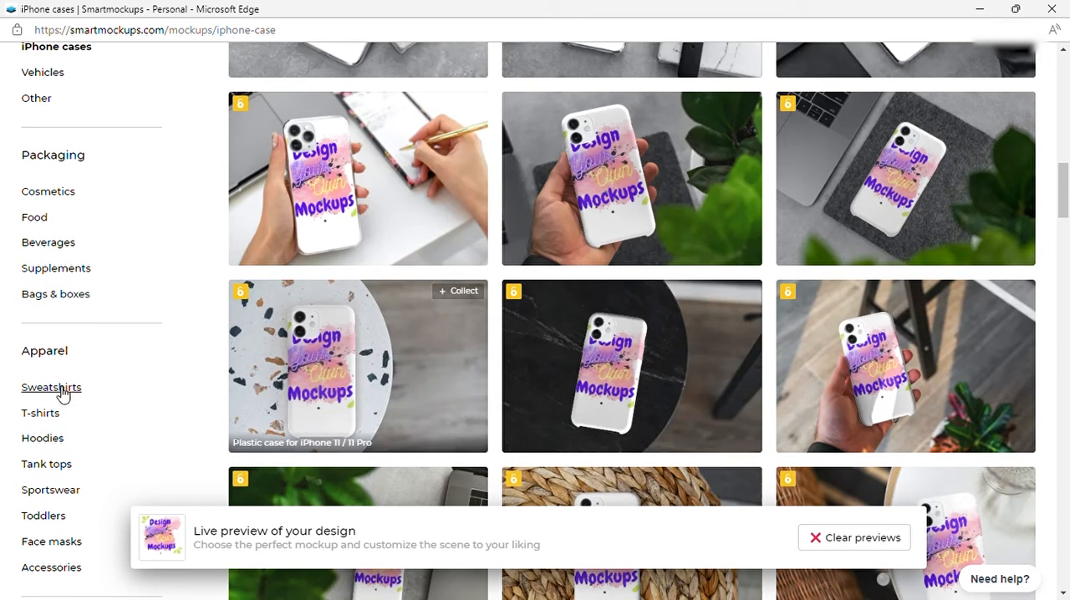
Step: Return to the Hoodies category and browse further through its mockups to compare the design previews
click(44, 440)
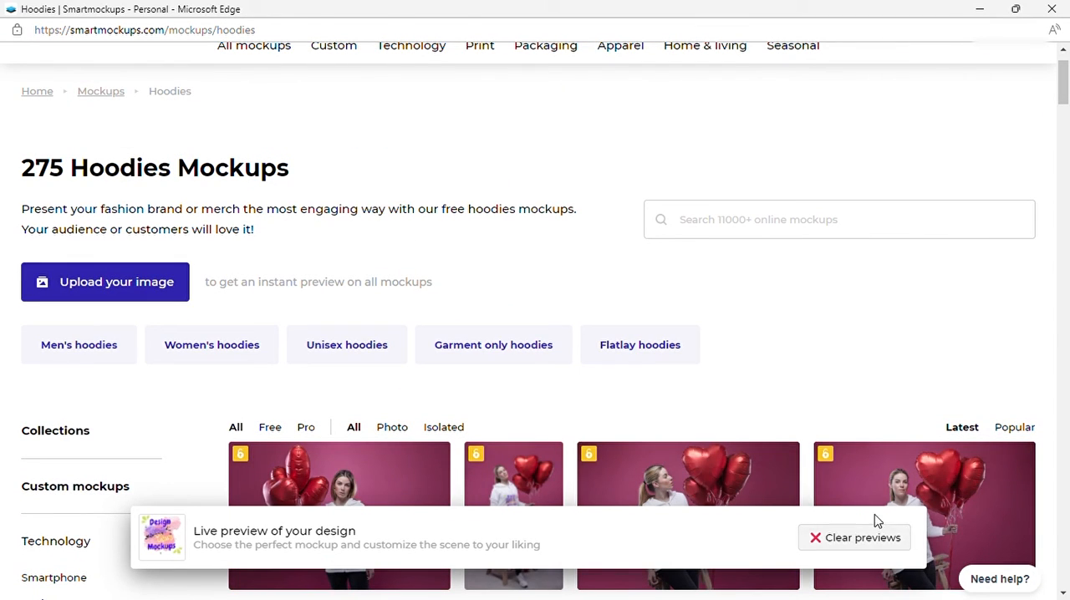
scroll(669, 443, down, 3)
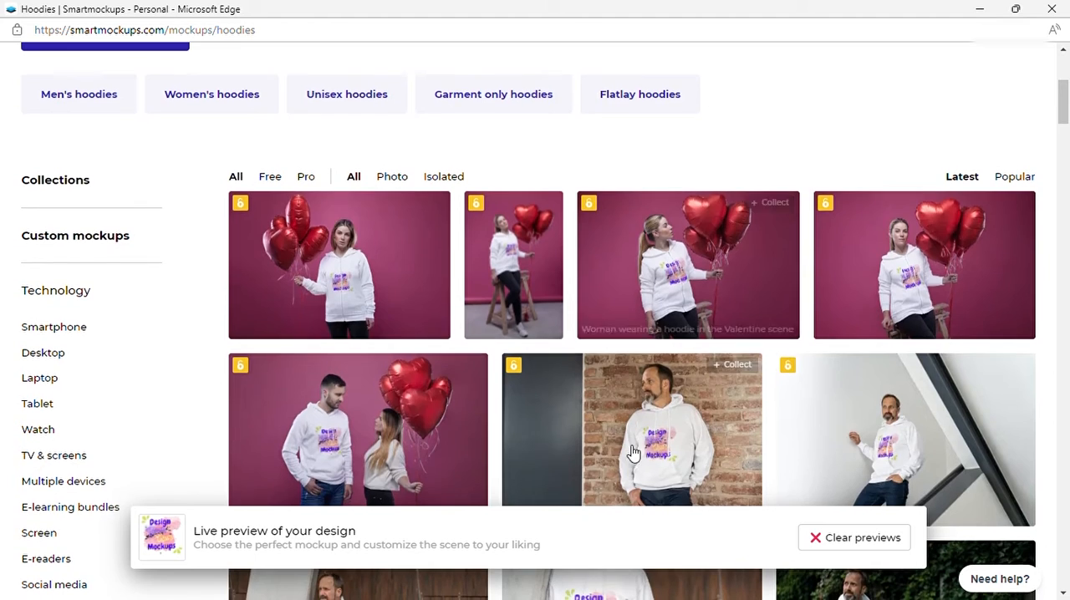
scroll(597, 399, down, 3)
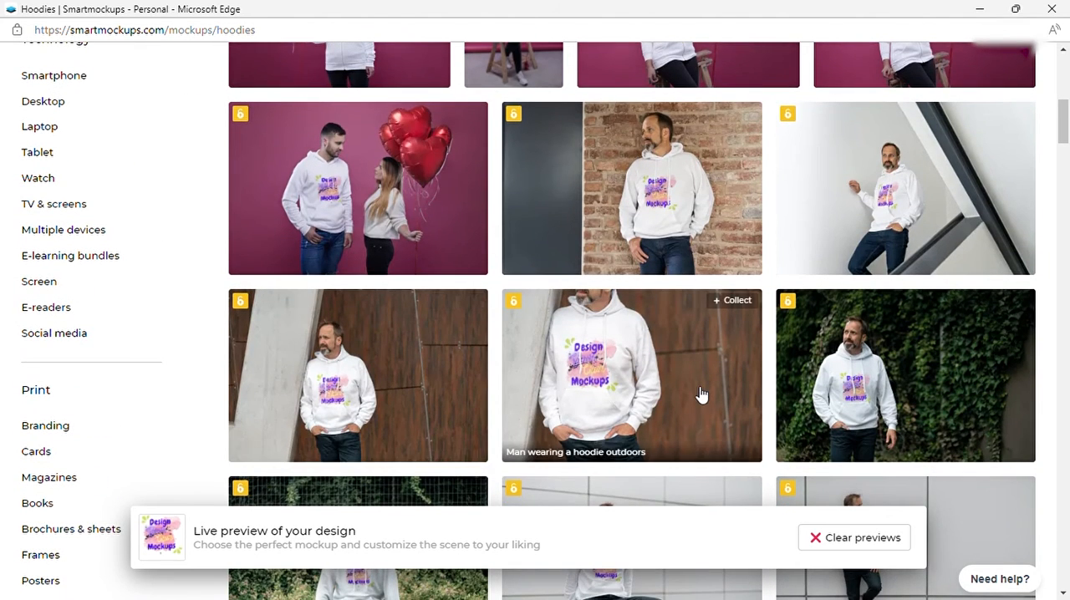
scroll(701, 395, down, 3)
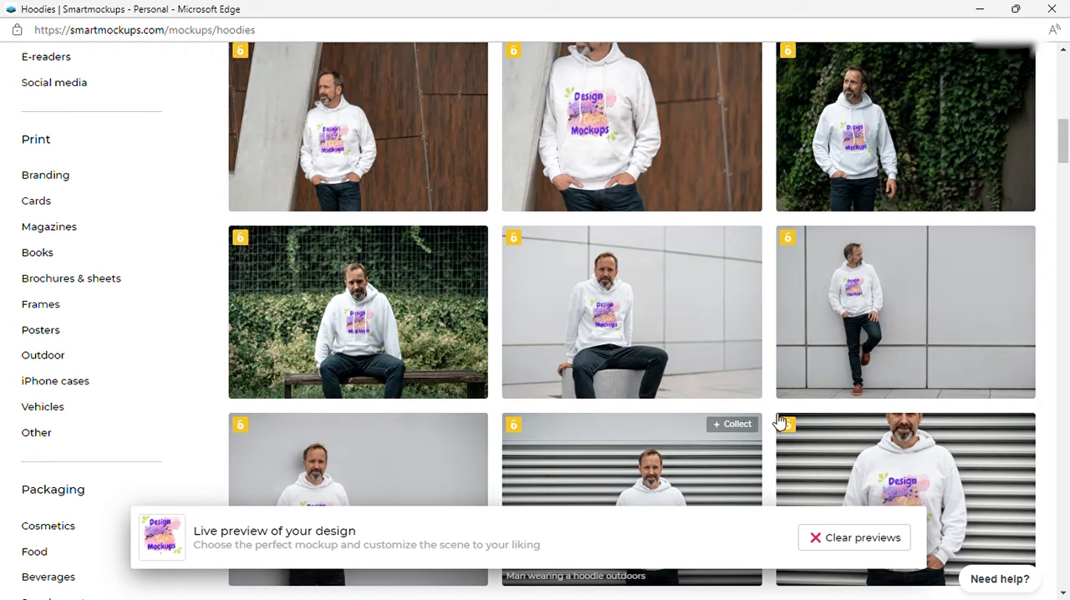
scroll(733, 425, down, 2)
scroll(661, 403, down, 4)
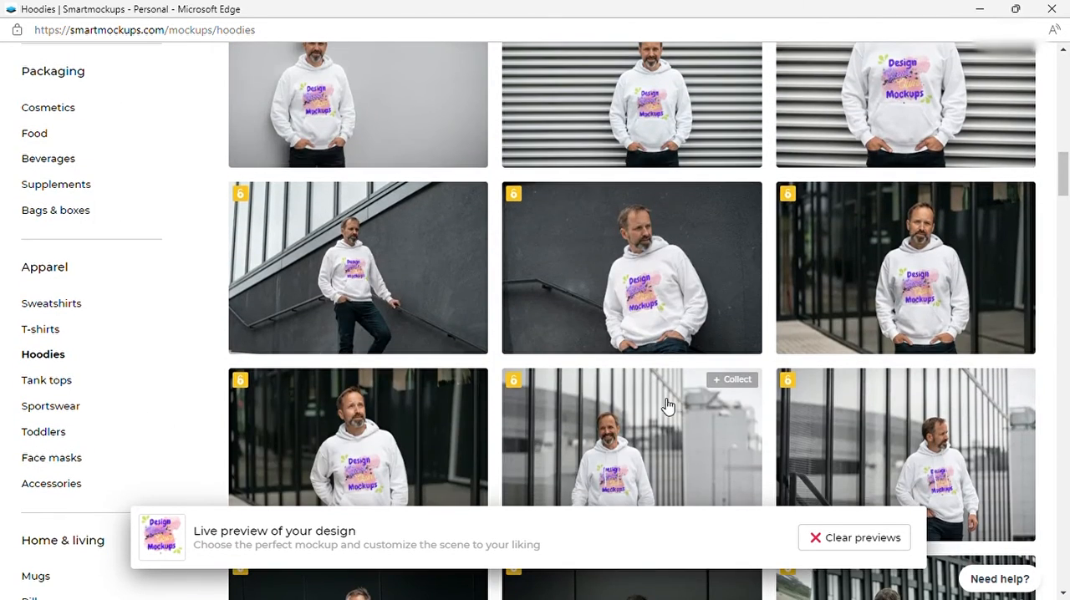
scroll(681, 405, up, 8)
scroll(682, 398, up, 3)
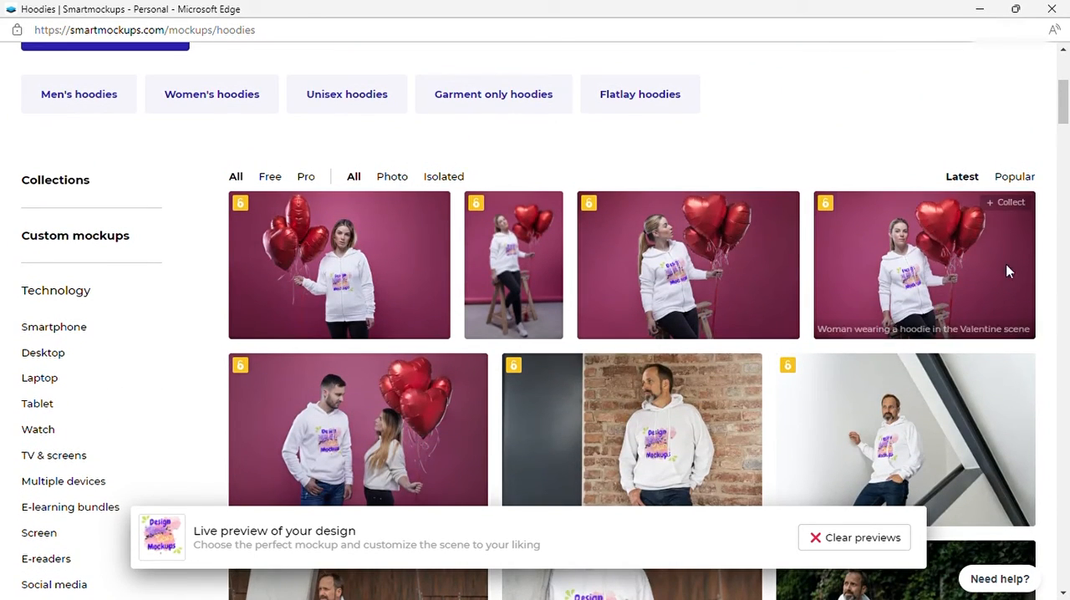
scroll(667, 378, up, 3)
scroll(694, 376, up, 1)
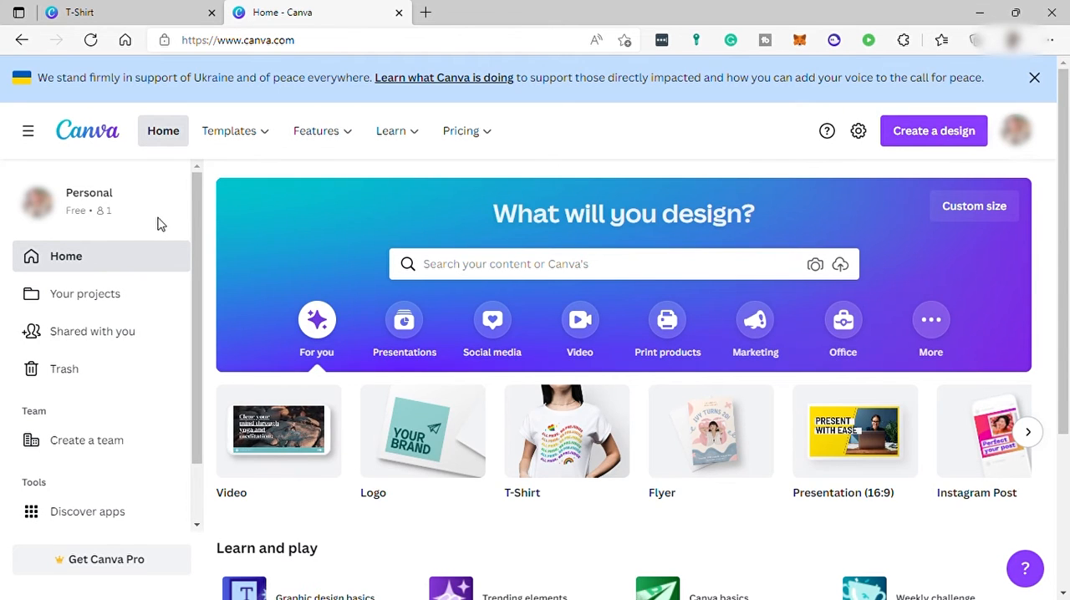
Step: Search Canva for the Mug design type and open the free template with the cat peeking through torn paper
click(691, 273)
text(mug)
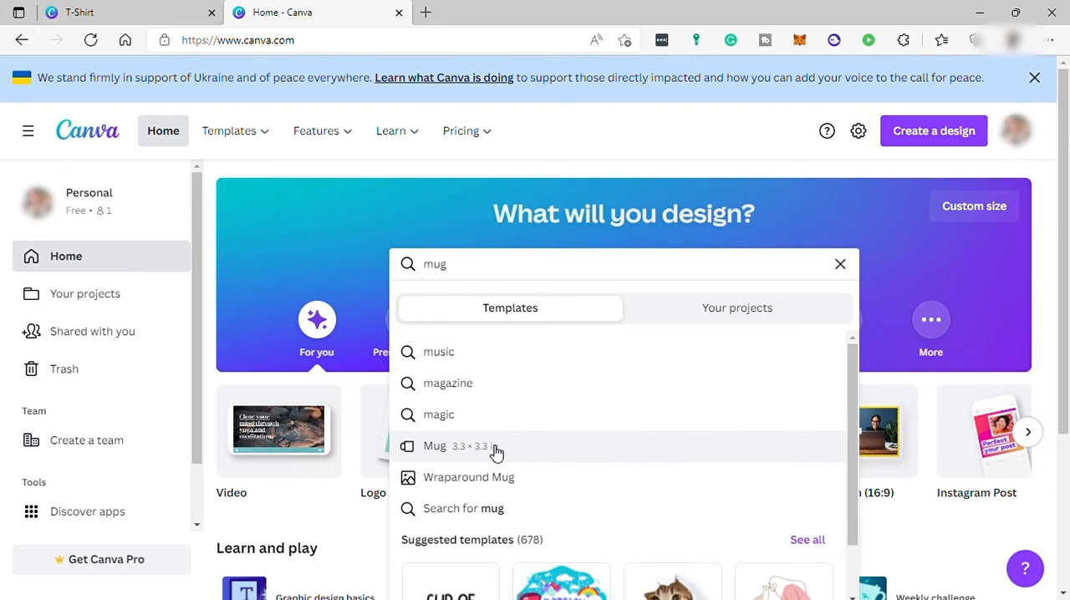
click(454, 459)
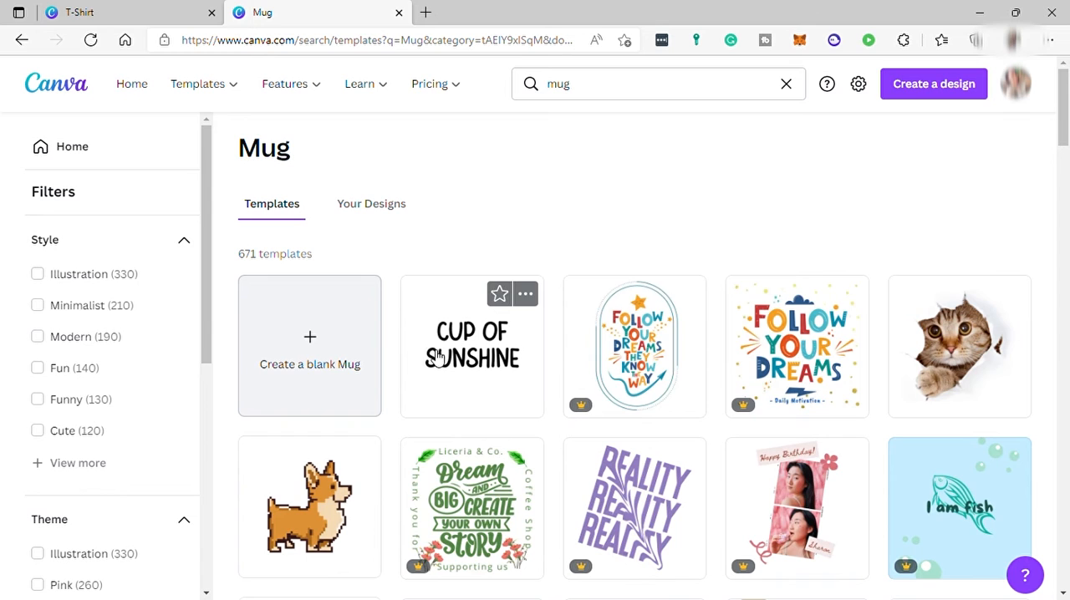
click(909, 372)
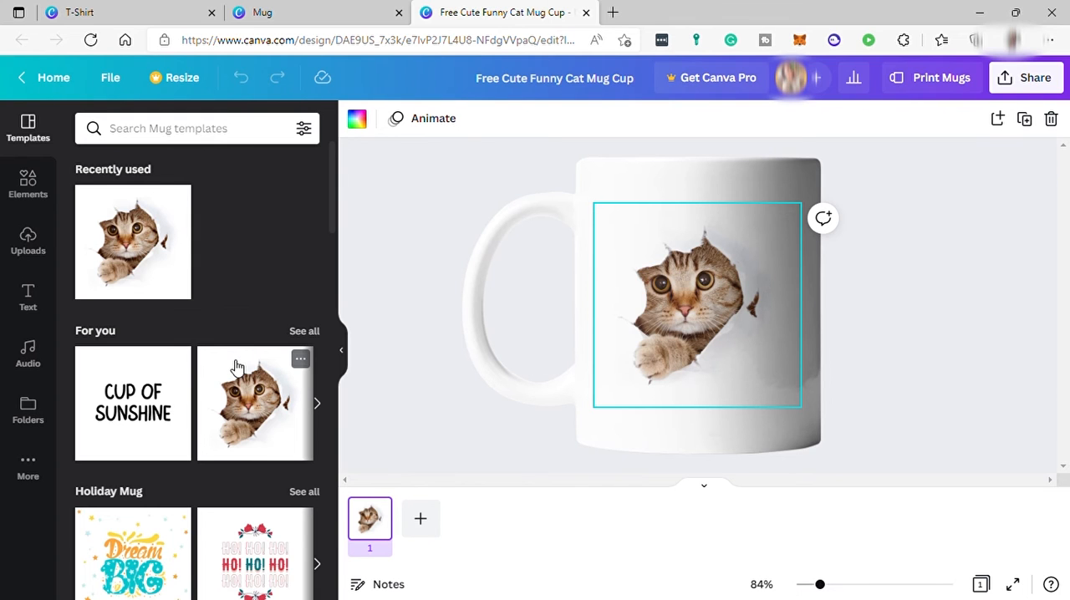
Step: Look over the T-shirt and mug template pages, and return to the cat mug design
click(136, 20)
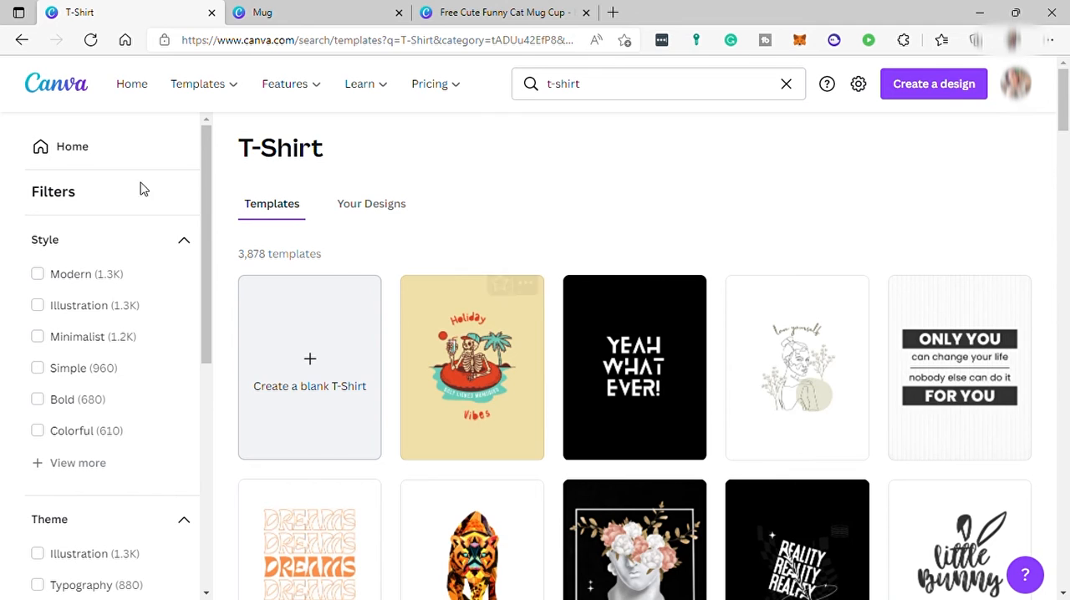
click(284, 13)
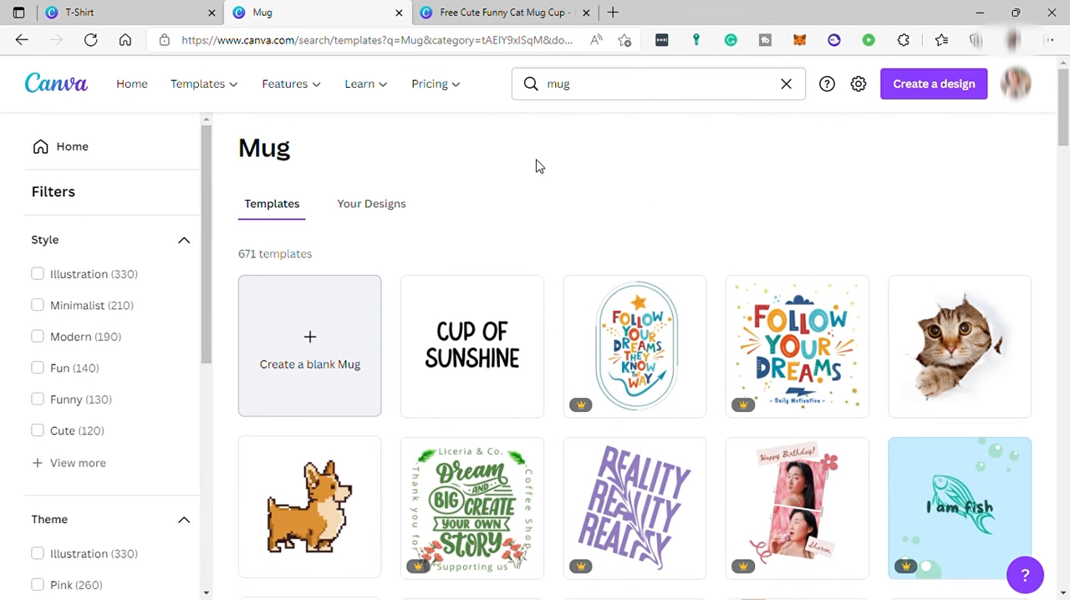
click(494, 12)
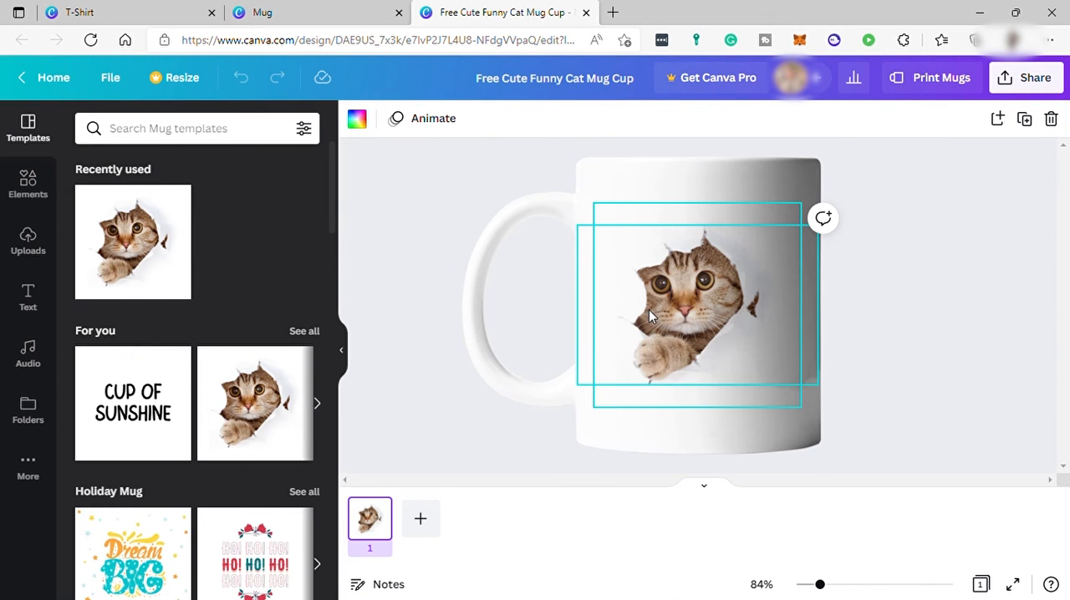
Step: From the mug templates page, create a blank custom-size design using the recently used 8 × 10 in dimensions
click(272, 17)
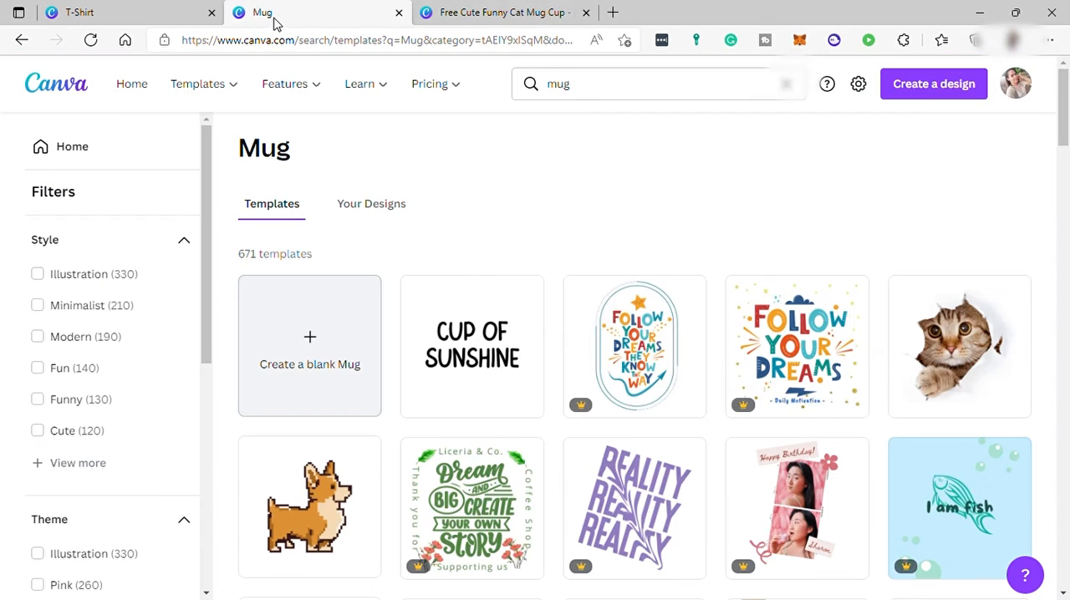
click(923, 98)
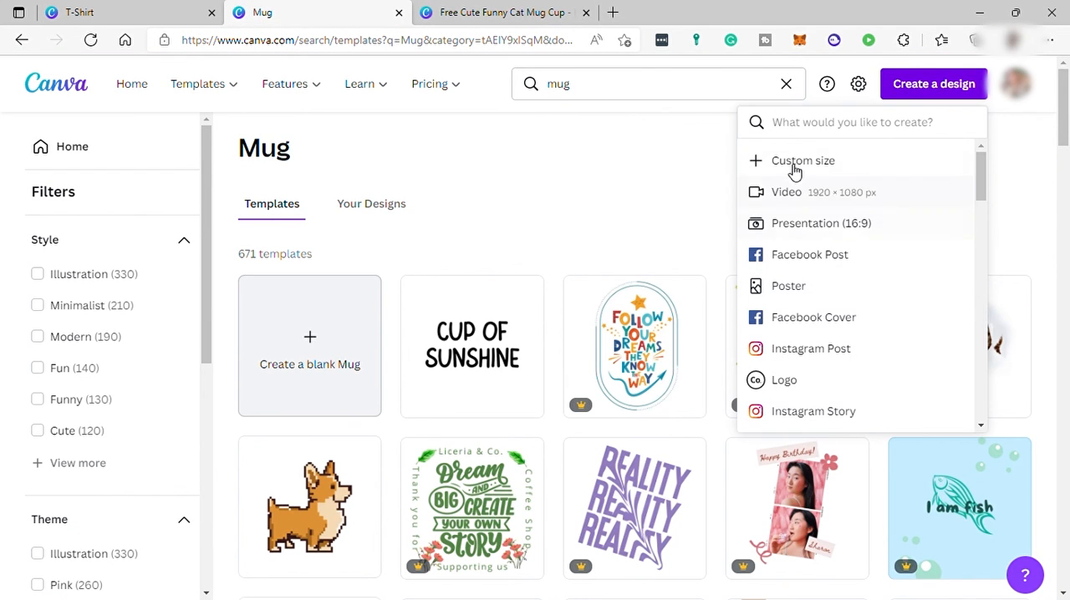
click(786, 165)
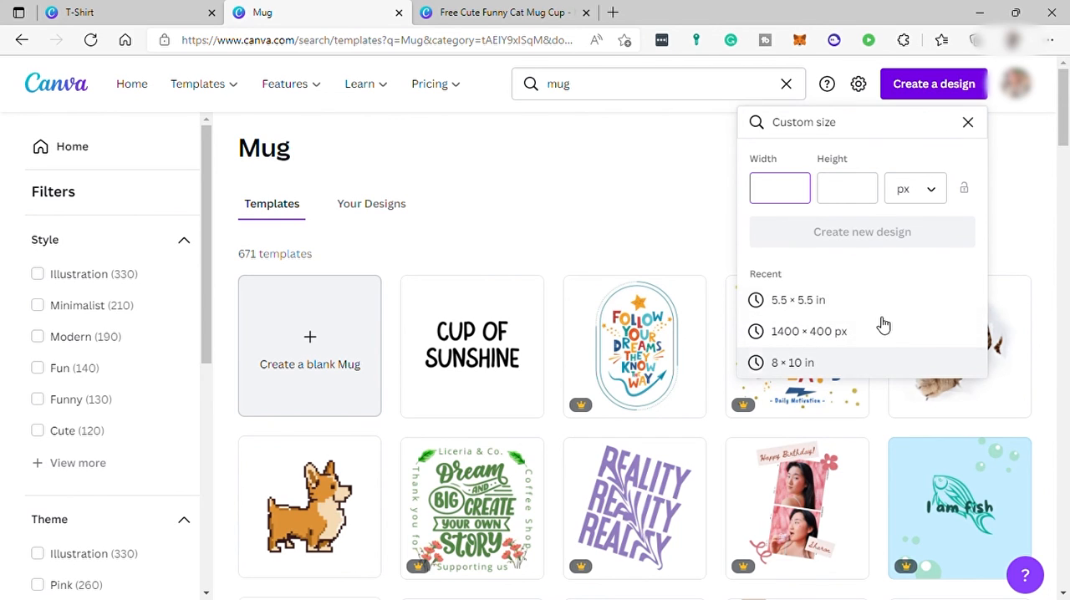
click(937, 194)
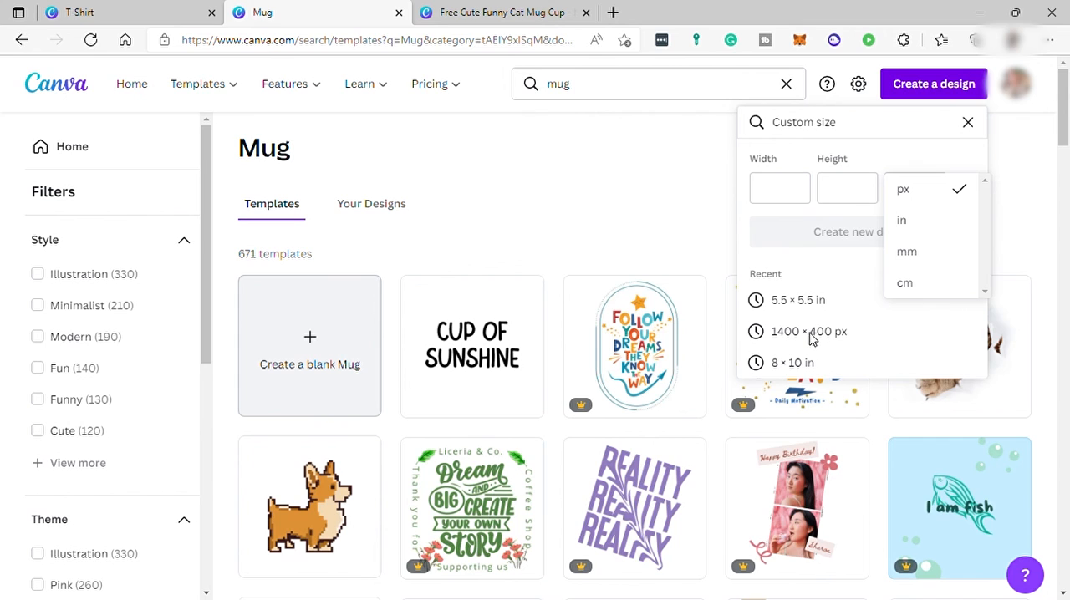
click(804, 366)
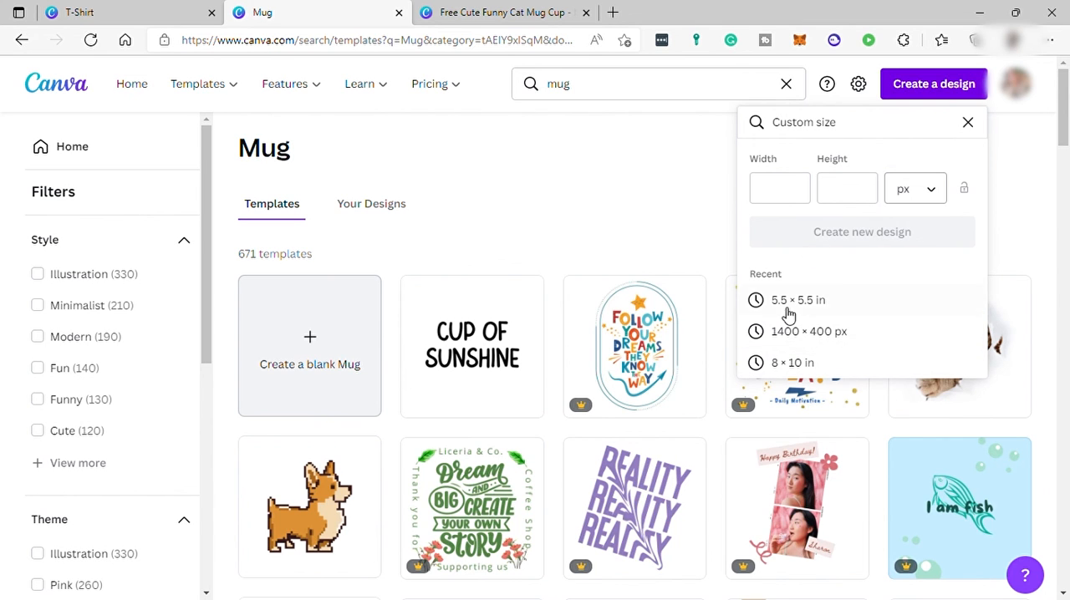
click(815, 368)
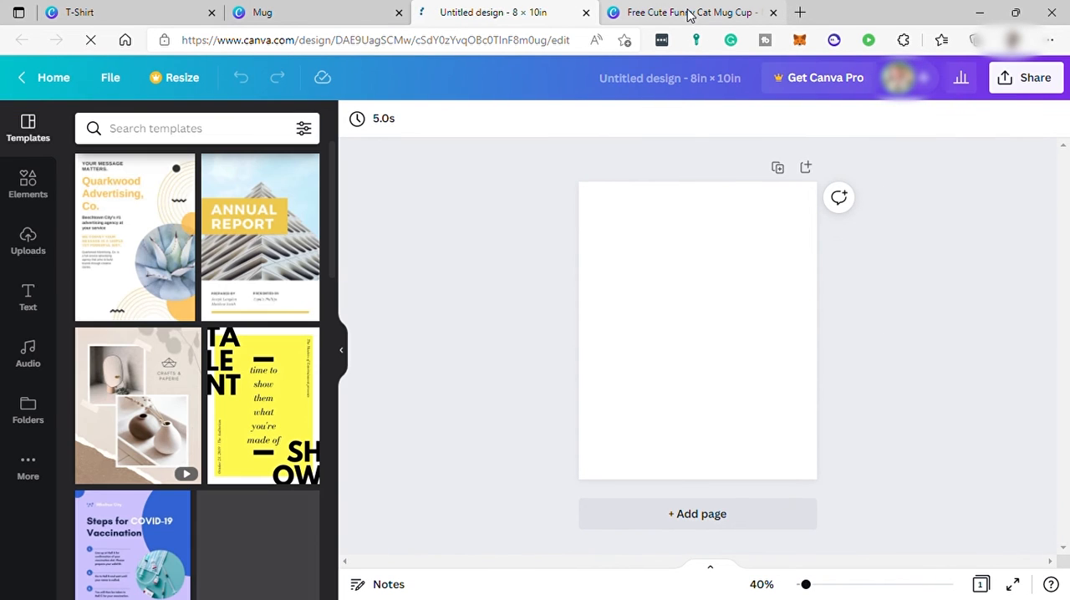
Step: Return to the cat mug design and try to apply the "Stay Strong & Power On" template from the Christmas Mug group
click(688, 15)
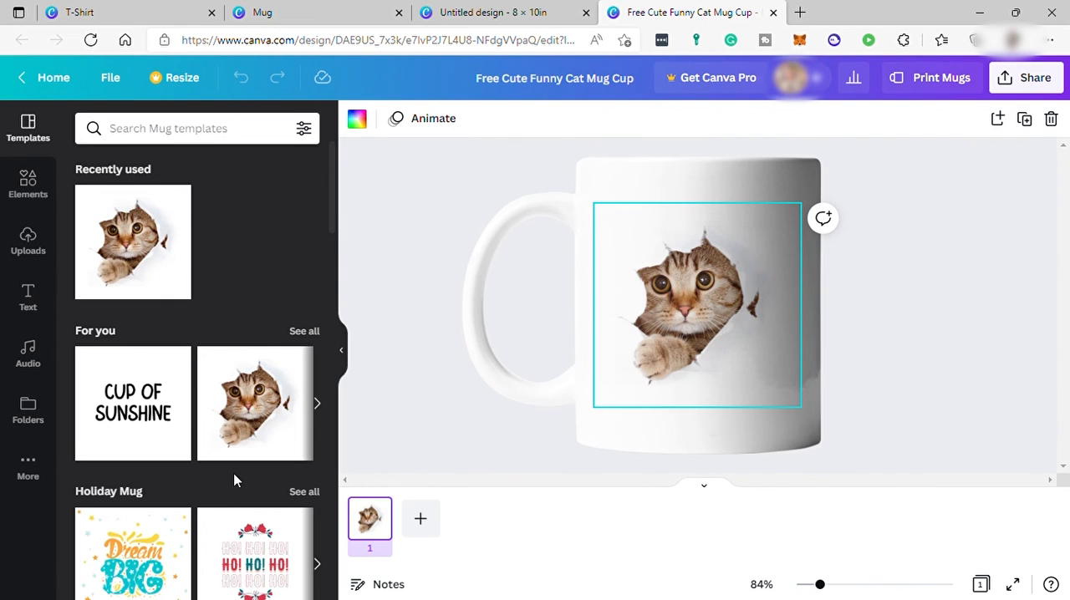
scroll(234, 481, down, 3)
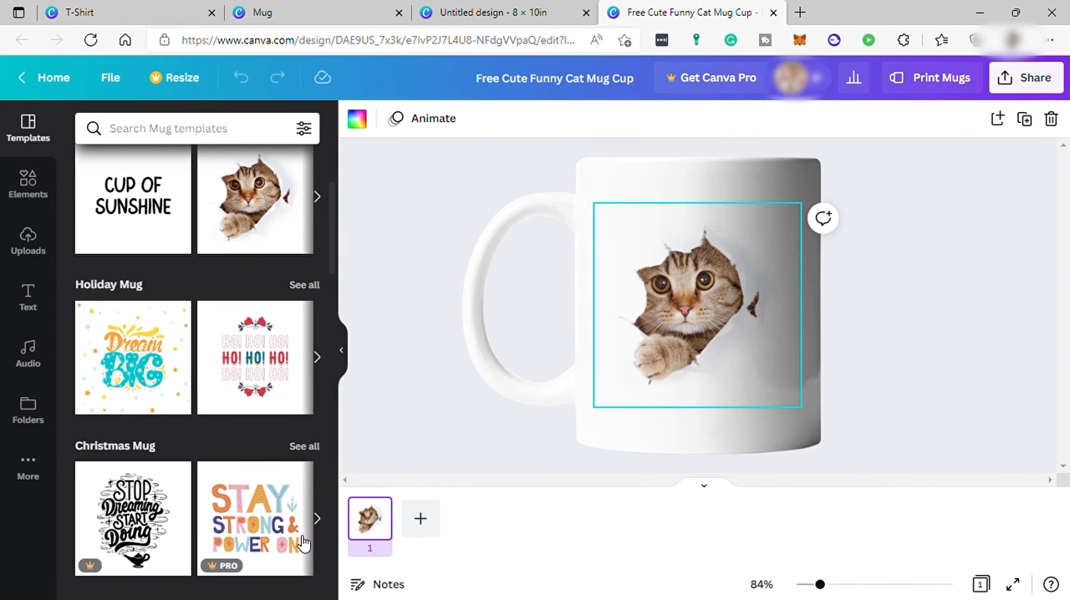
click(251, 533)
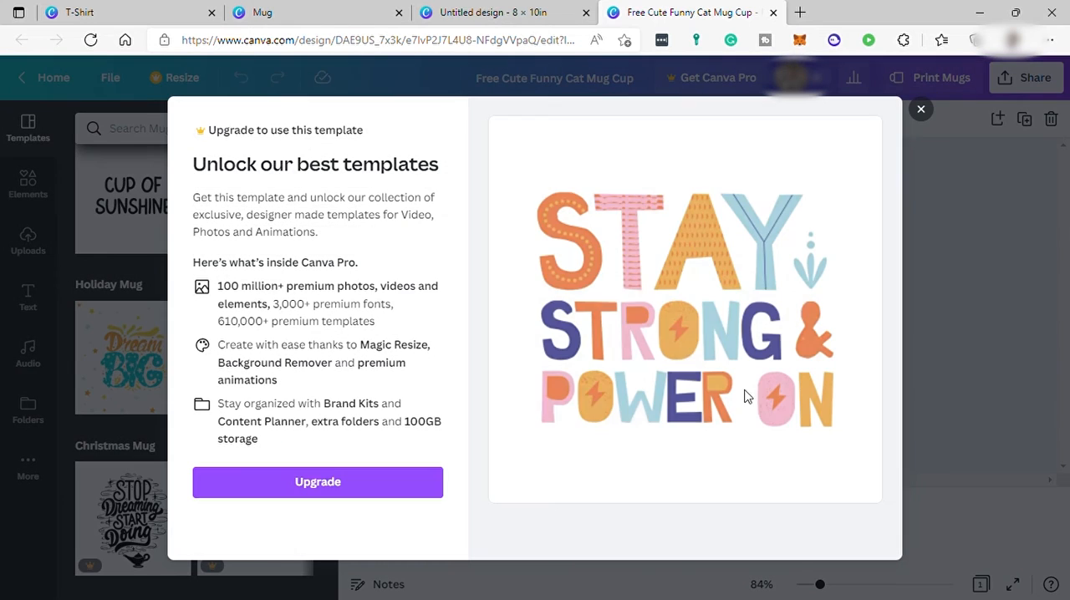
click(922, 111)
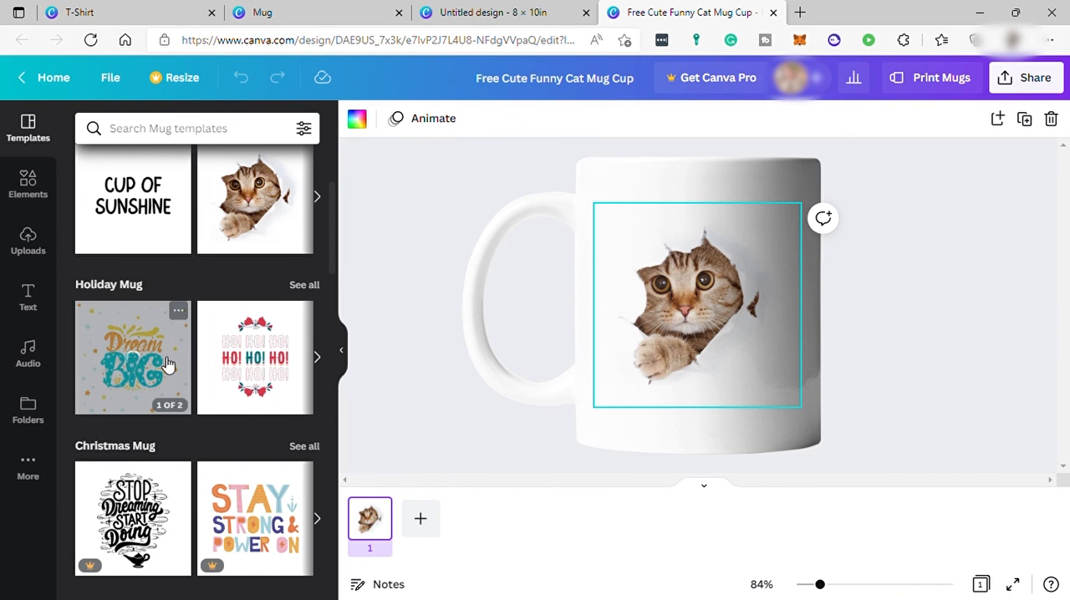
Step: Apply the first page of the "Dream Big" Holiday Mug template to the mug and shift its lettering slightly right and up
click(123, 372)
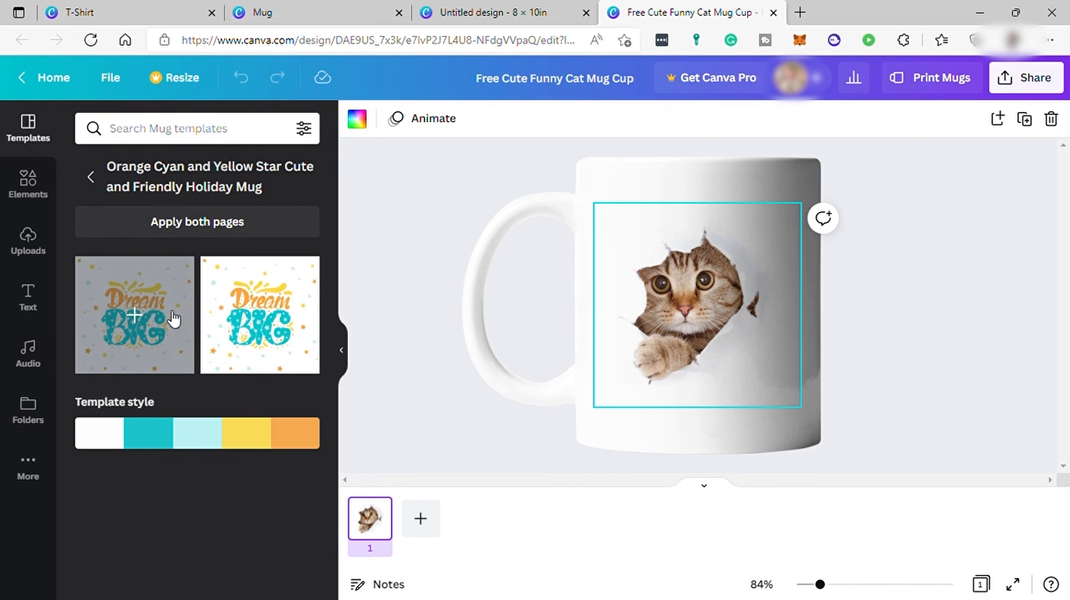
click(147, 324)
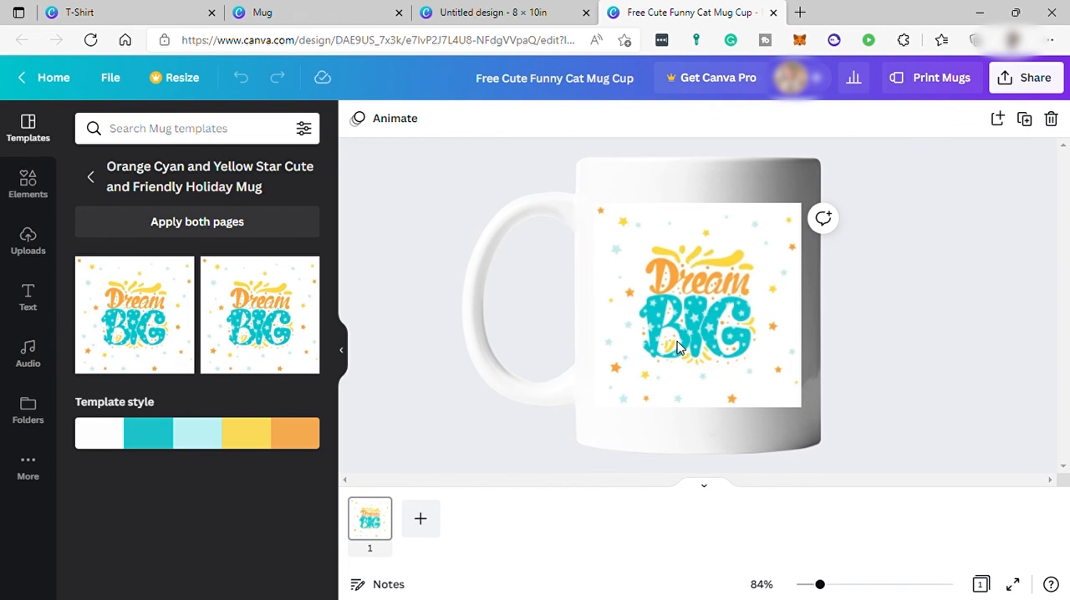
mouse_move(689, 326)
mouse_down()
mouse_move(744, 367)
mouse_move(701, 333)
mouse_move(707, 318)
mouse_up()
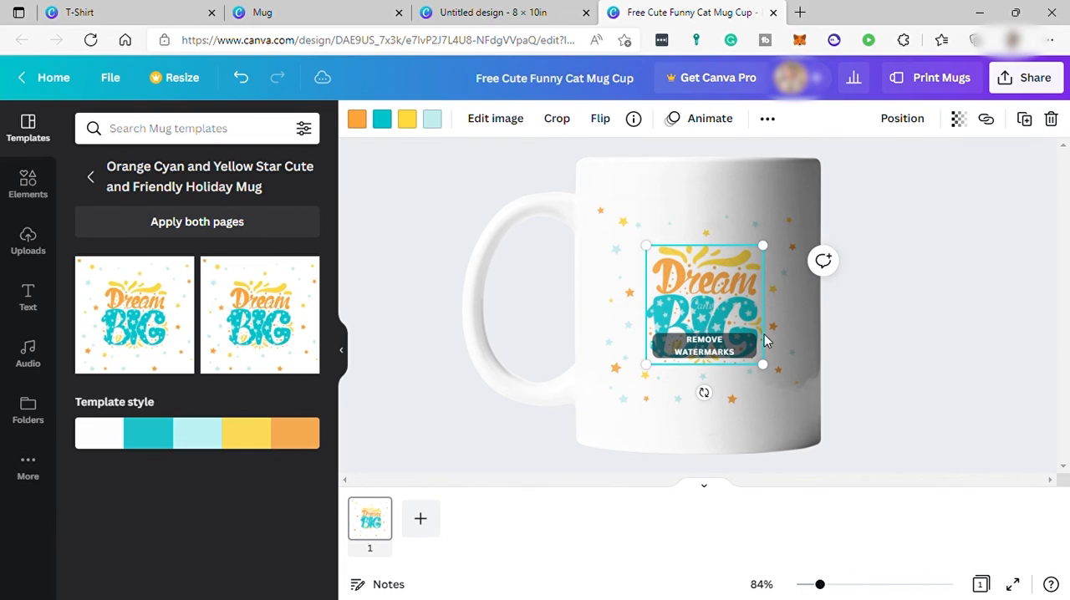
click(789, 429)
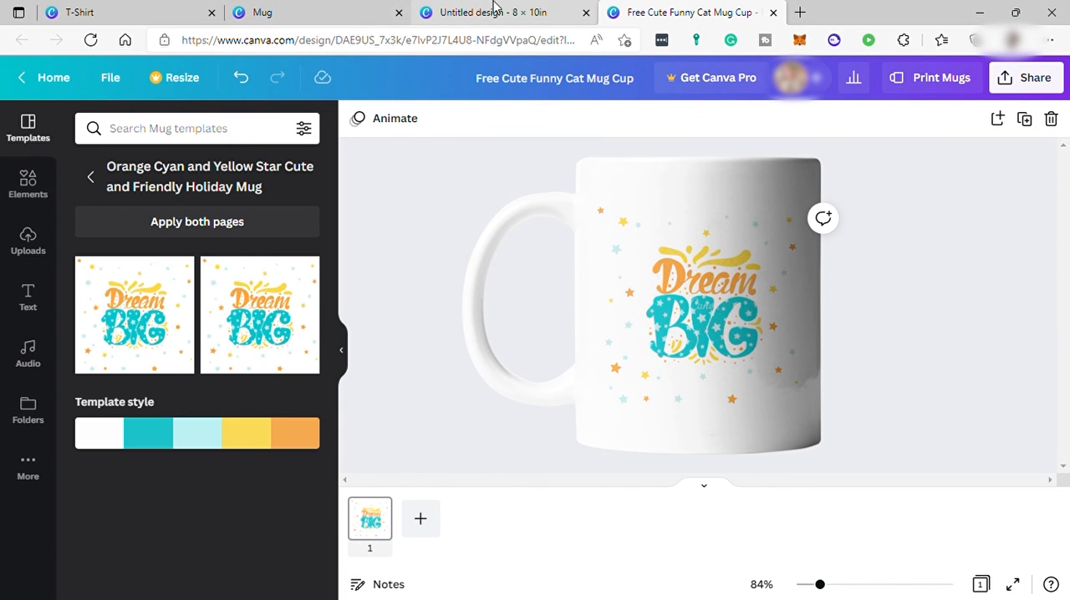
Step: Revisit the mug templates page and switch to the blank 8 × 10 in design
click(308, 17)
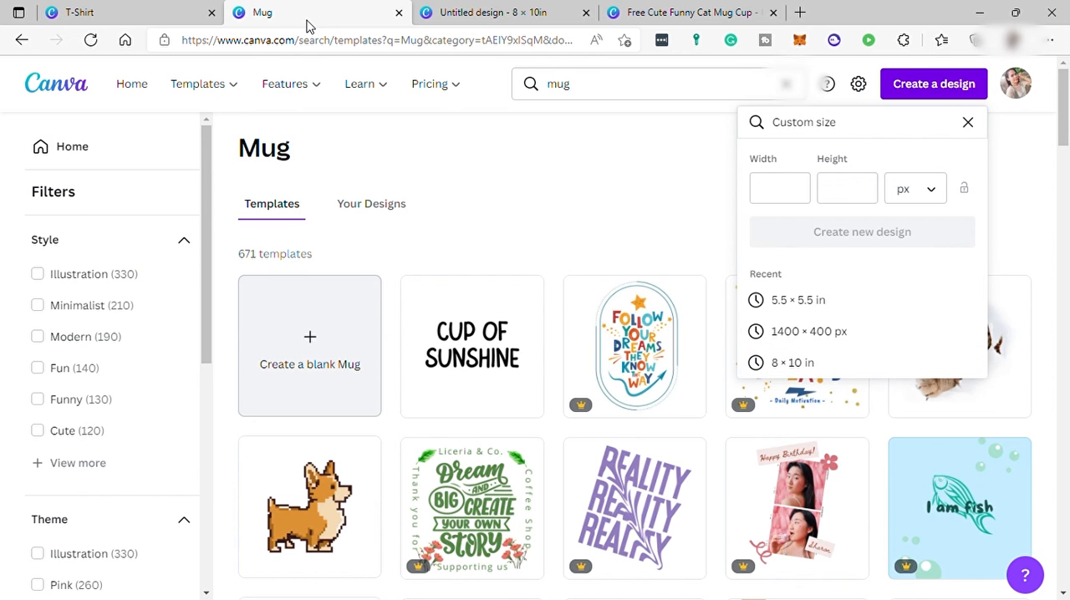
click(478, 17)
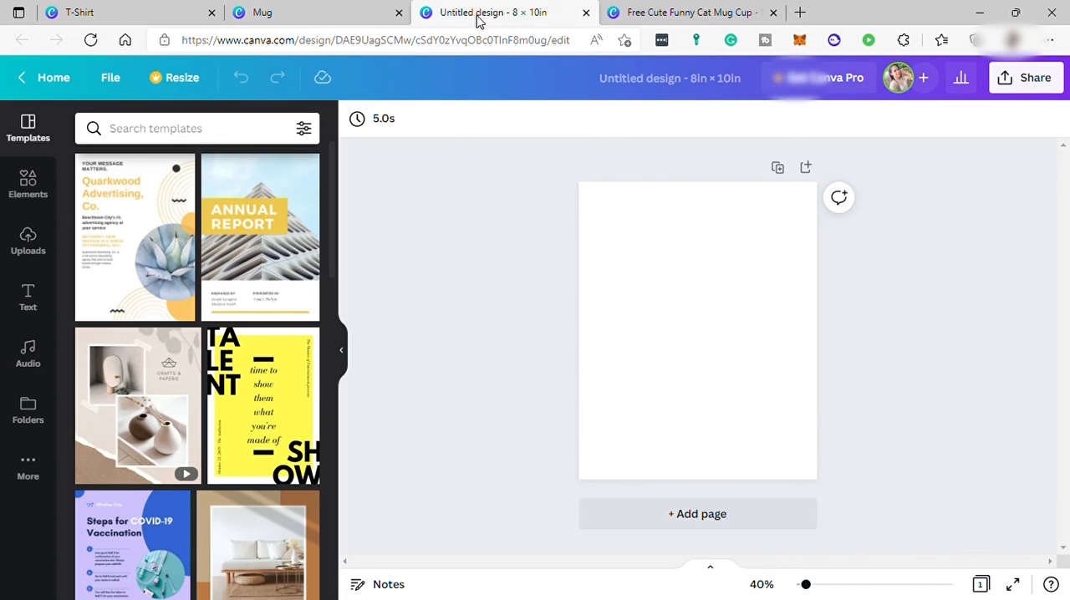